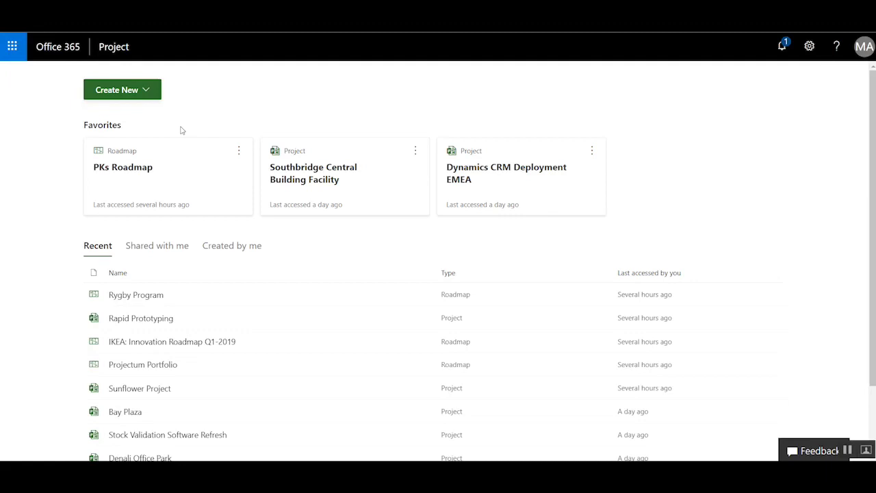
- Open the Create New menu to start a new roadmap
click(135, 91)
- Start the new roadmap and title it 'My projects'
click(132, 116)
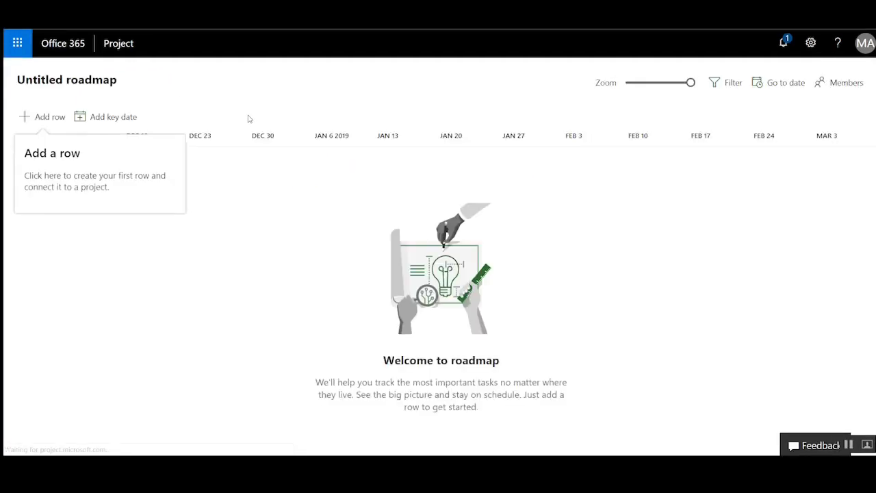
click(96, 84)
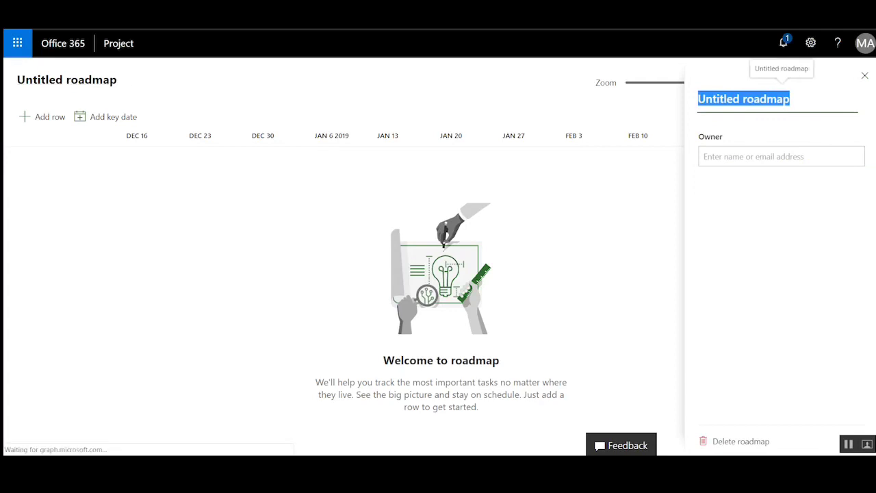
text(My p)
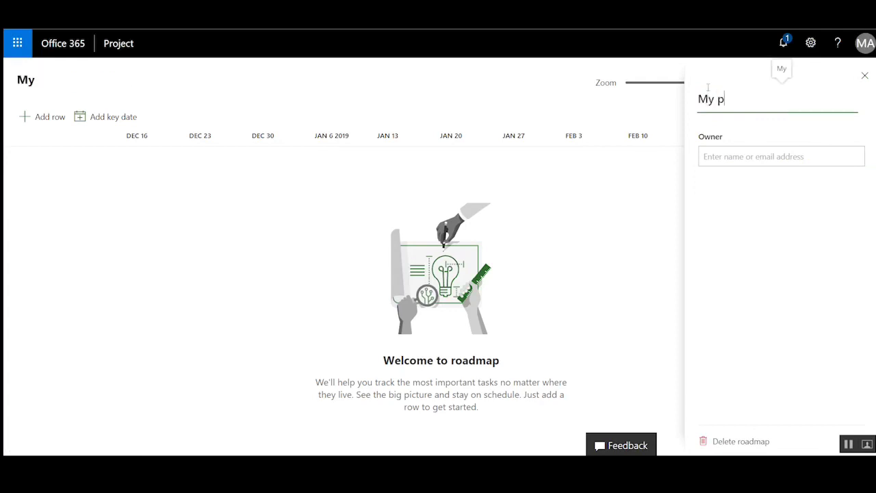
text(rojects)
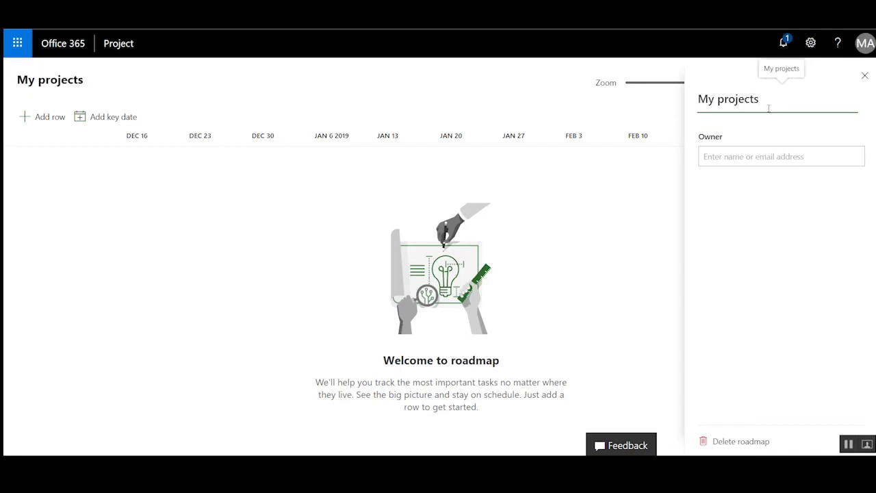
- Make the first suggested person the roadmap owner and close the details panel
click(749, 156)
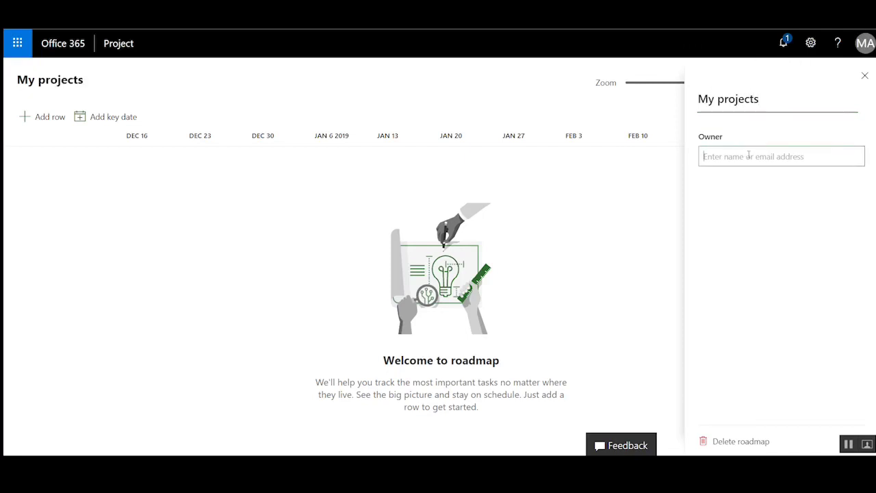
text(d)
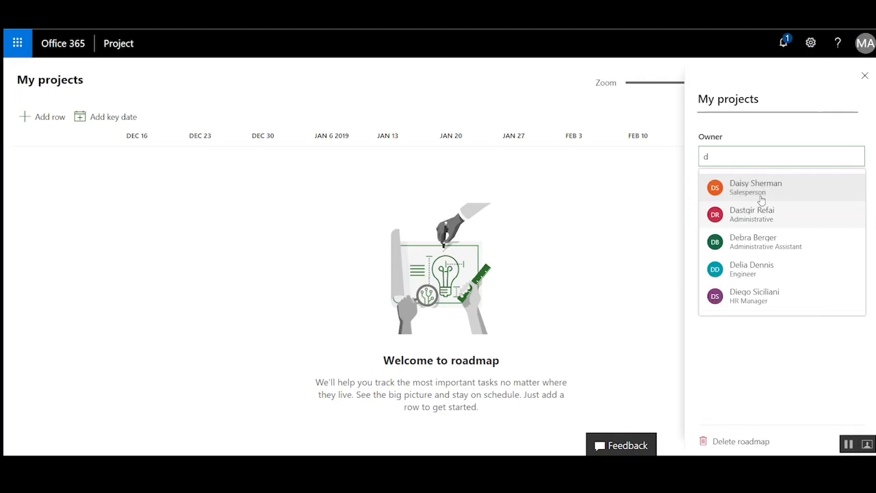
click(756, 189)
click(865, 75)
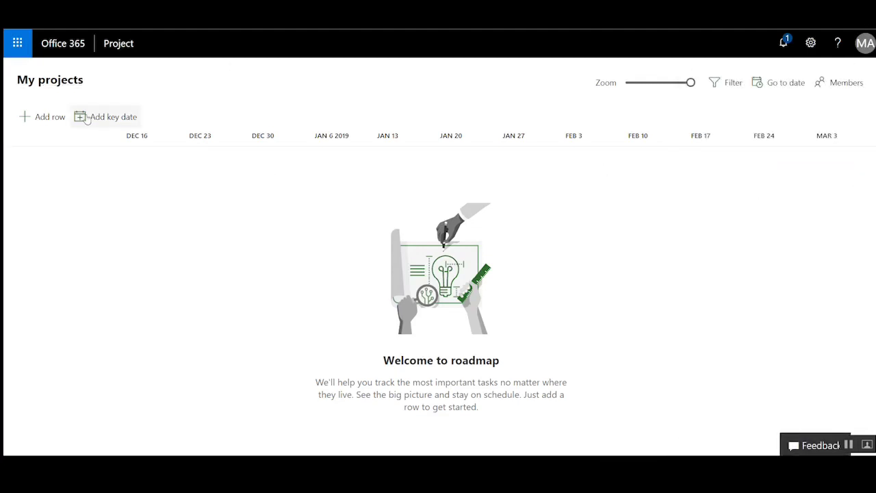
- Add a row and select Project Online project Dufy Dunes Logistics and Ocean Analysis Software
click(48, 118)
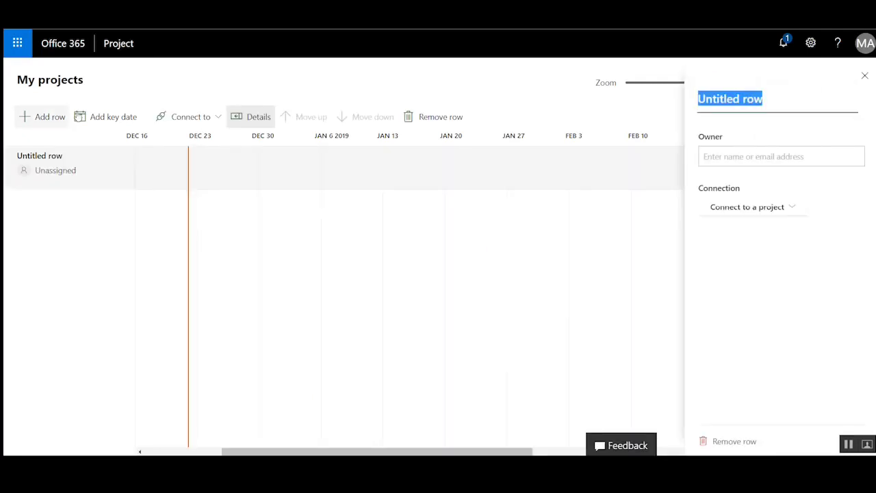
click(765, 207)
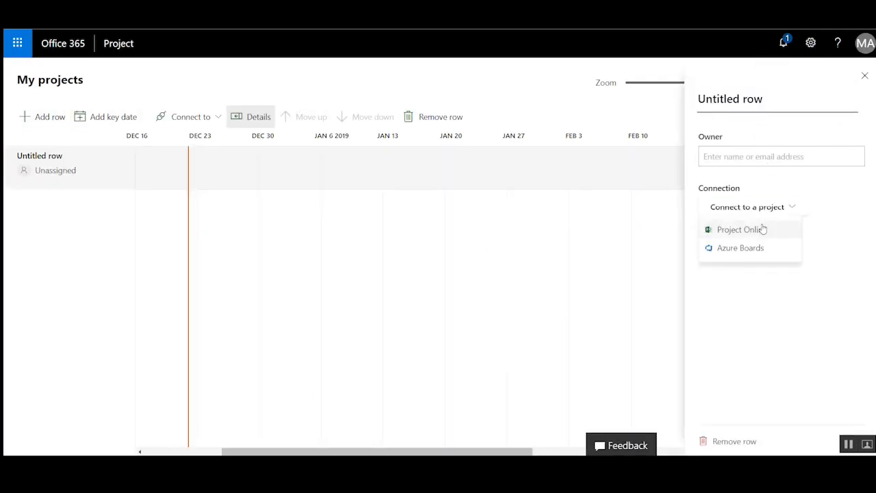
click(761, 229)
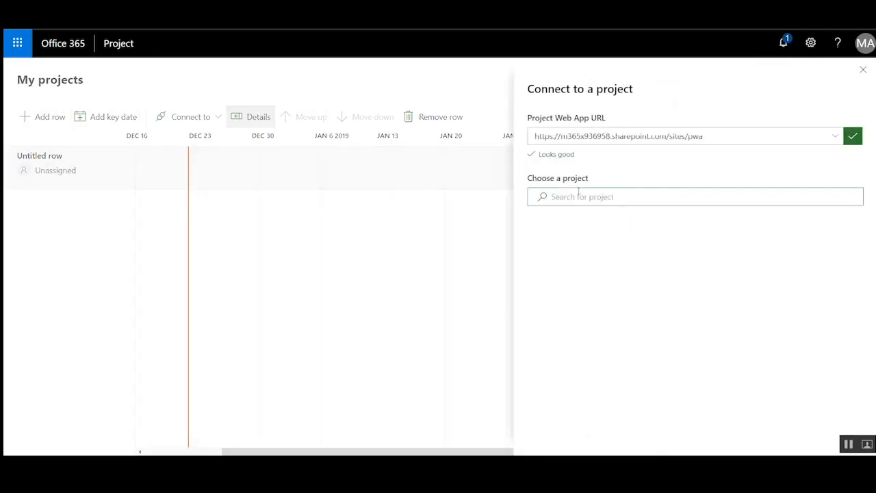
text(sof)
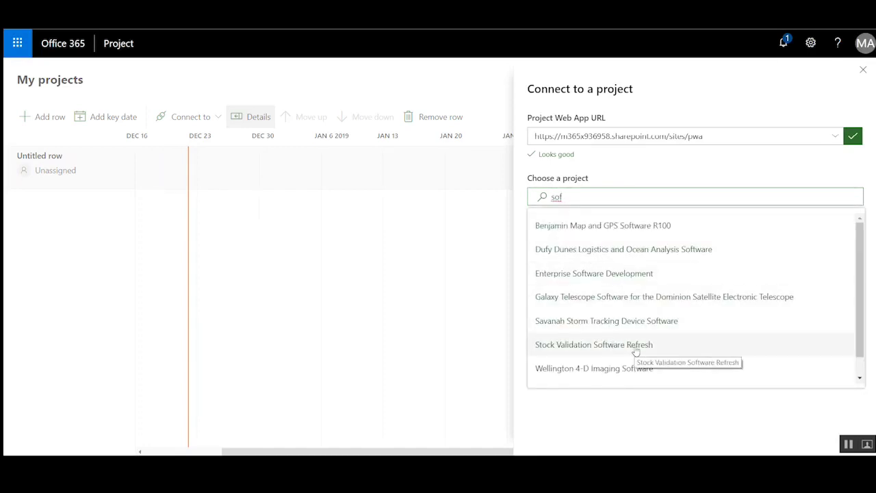
click(621, 251)
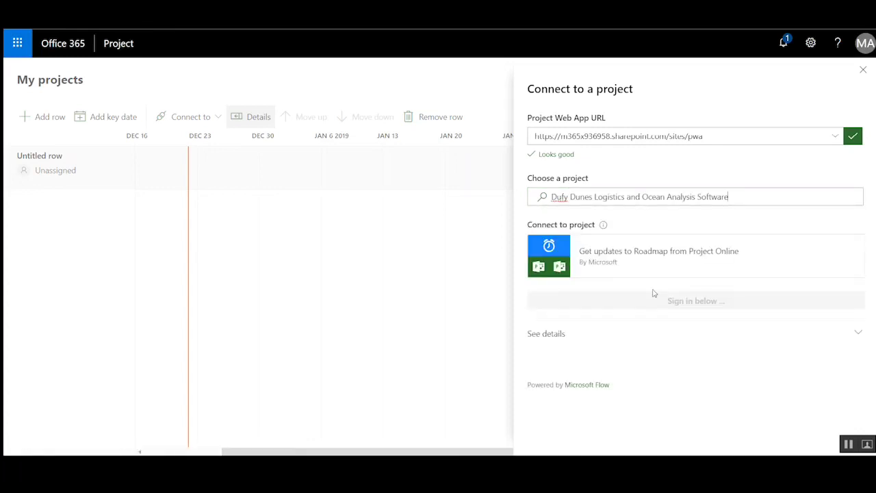
- Review the sync flow's connections and permissions, then confirm the connection
click(857, 334)
scroll(626, 350, down, 3)
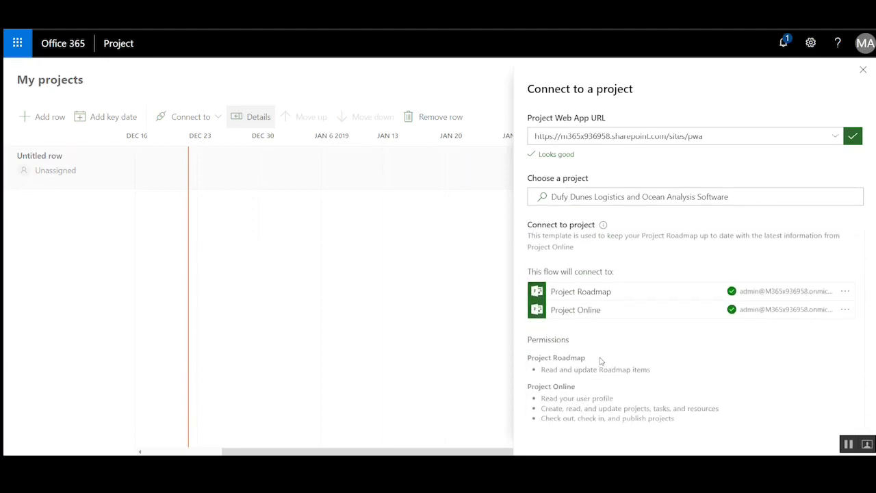
scroll(600, 360, up, 3)
click(636, 305)
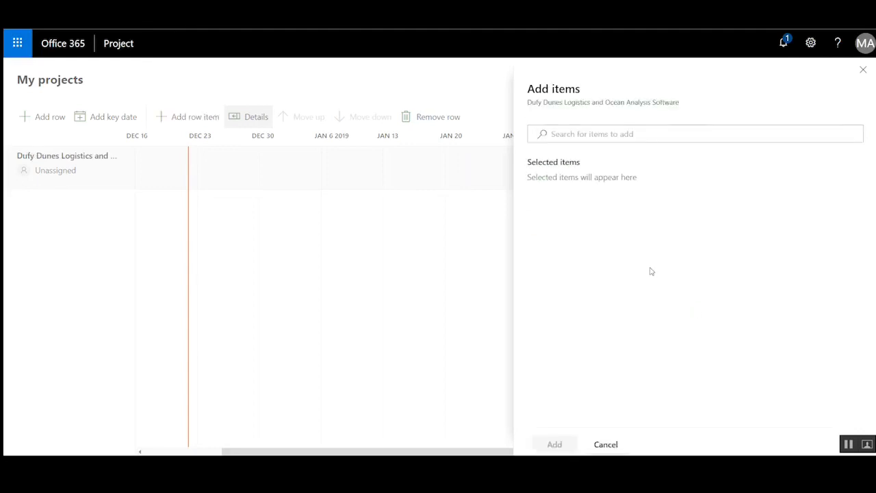
- Attach Design and Identify modular/tiered design parameters to the row, then view the project in Project Online
click(609, 137)
text(des)
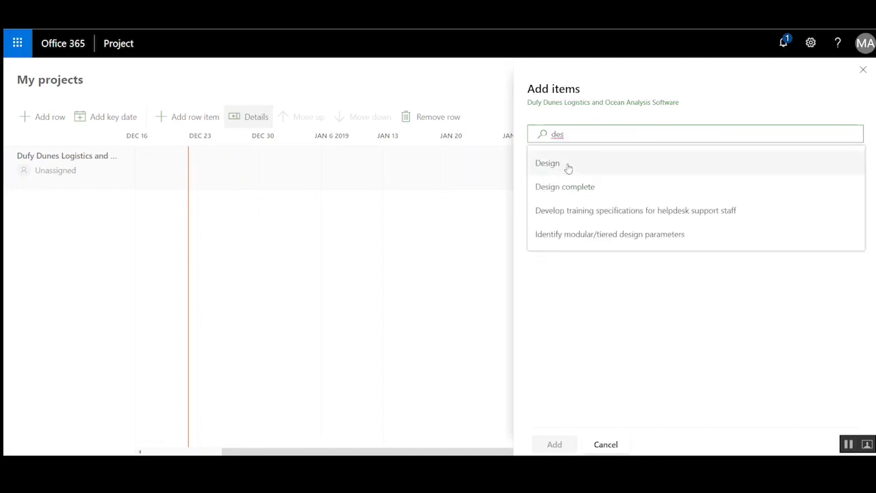
click(567, 167)
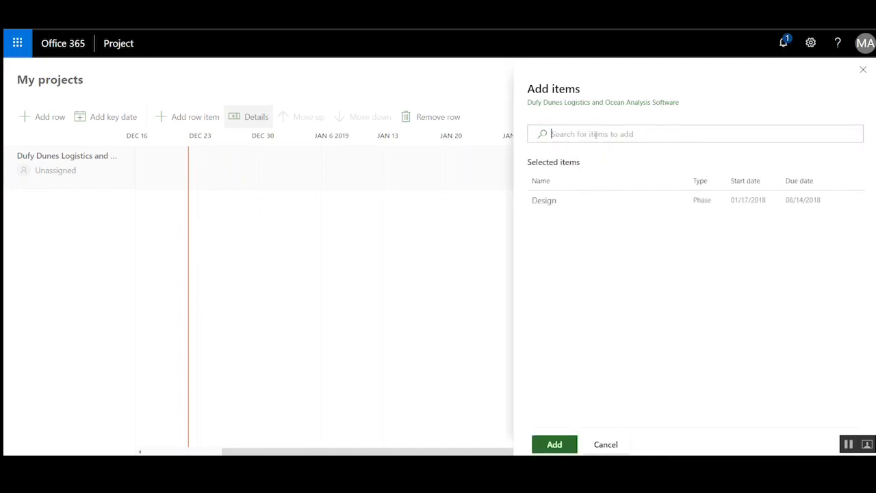
text(d)
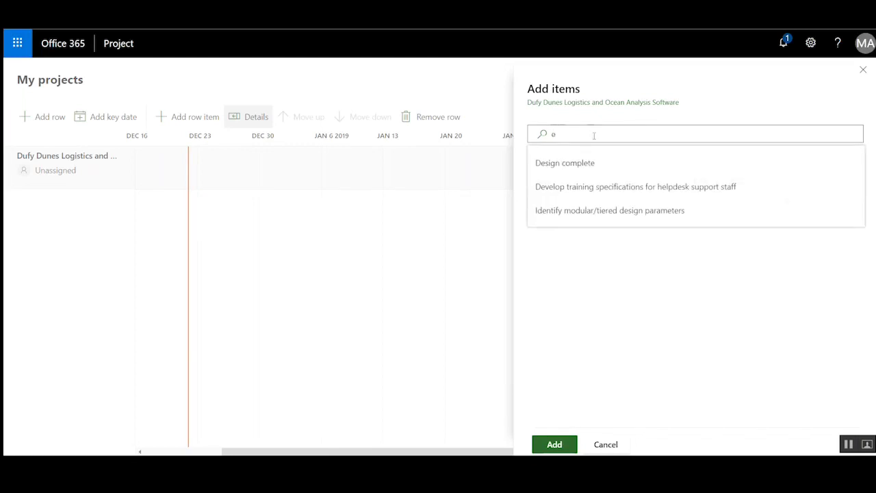
click(601, 216)
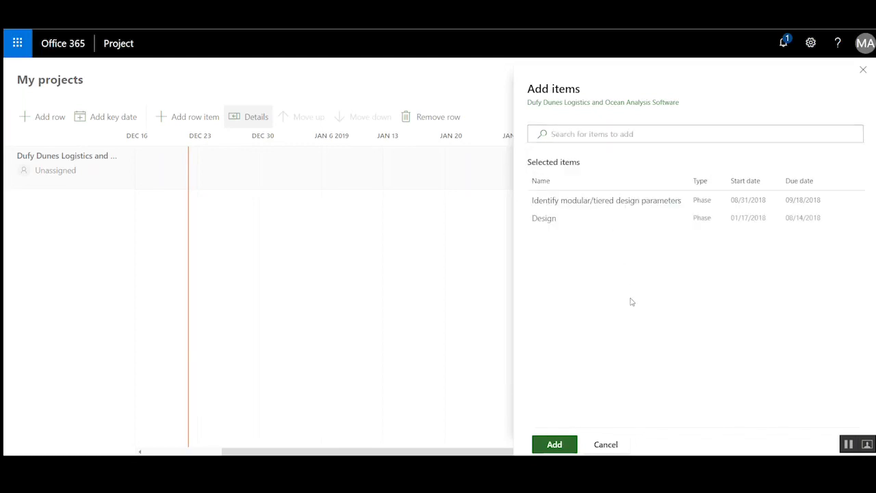
click(556, 445)
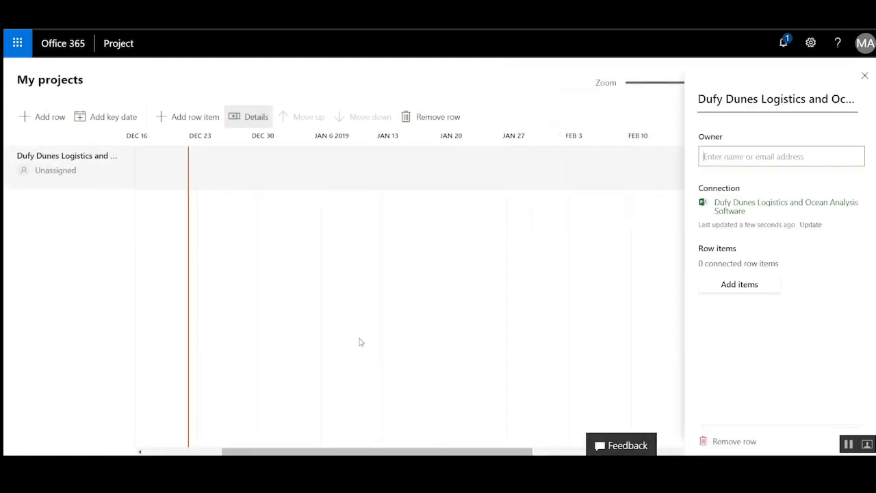
click(739, 203)
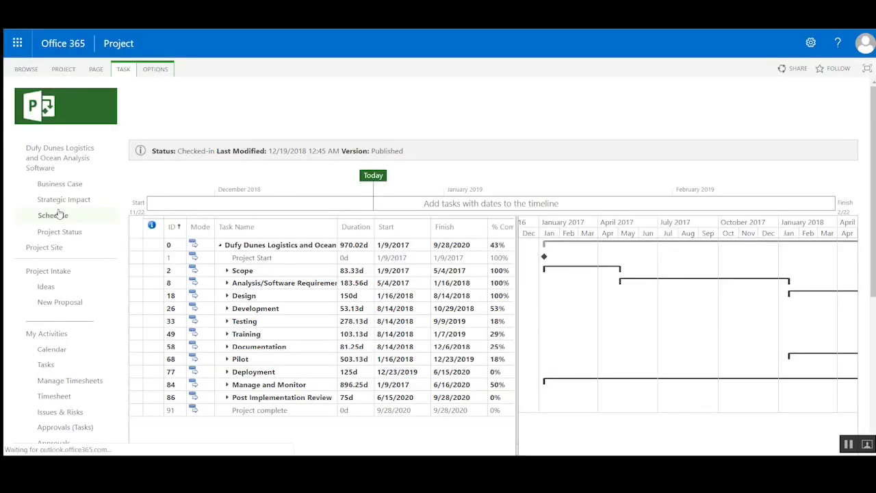
click(260, 282)
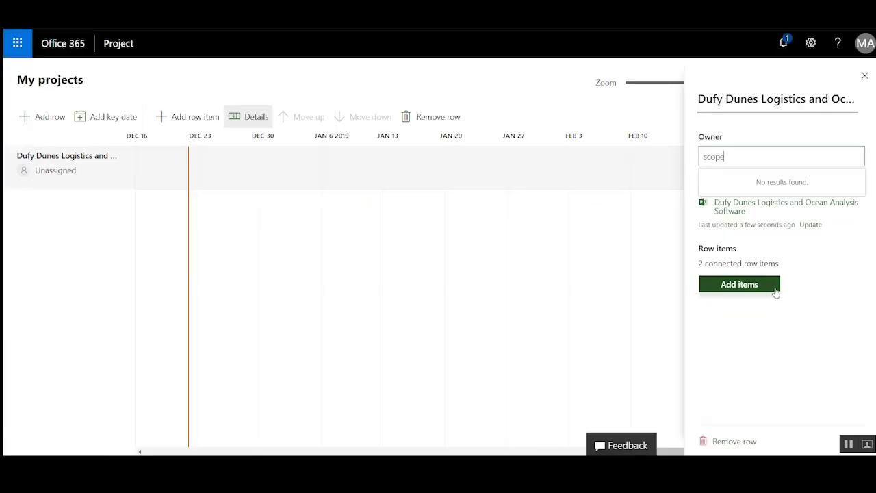
- Select the Scope phase as a row item and search 'an' for analysis items
click(773, 287)
text(scope)
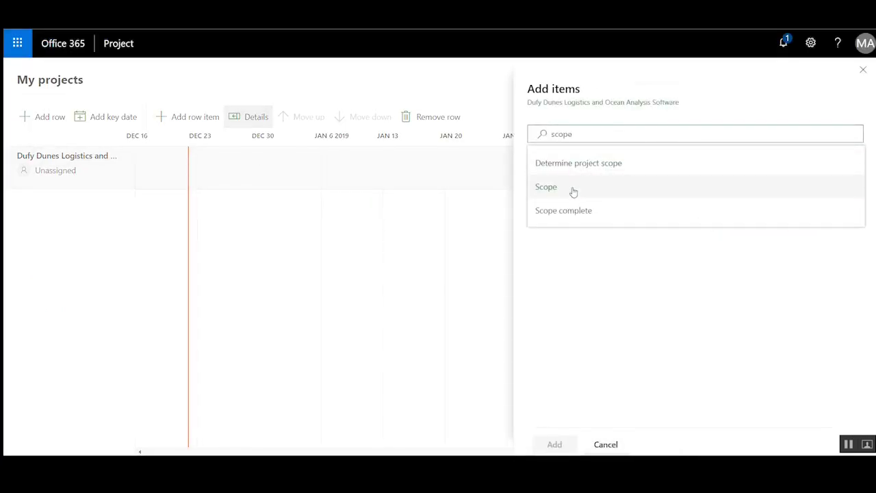
click(573, 190)
text(ana)
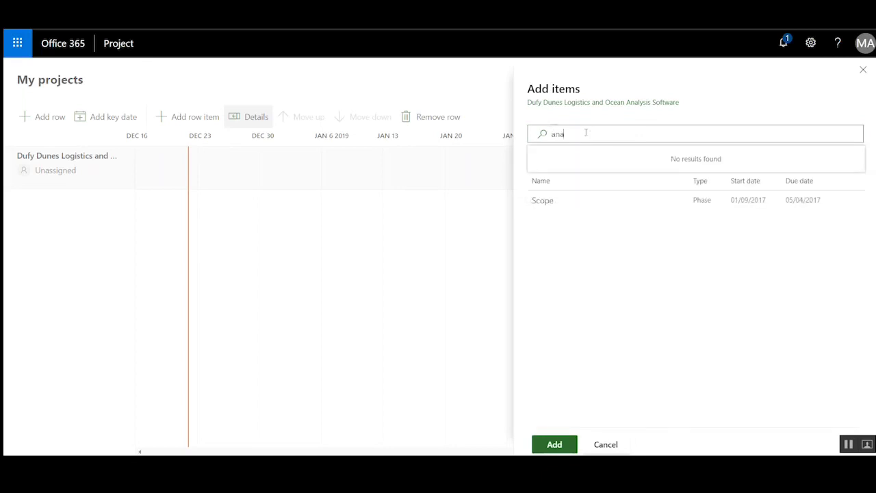
click(589, 162)
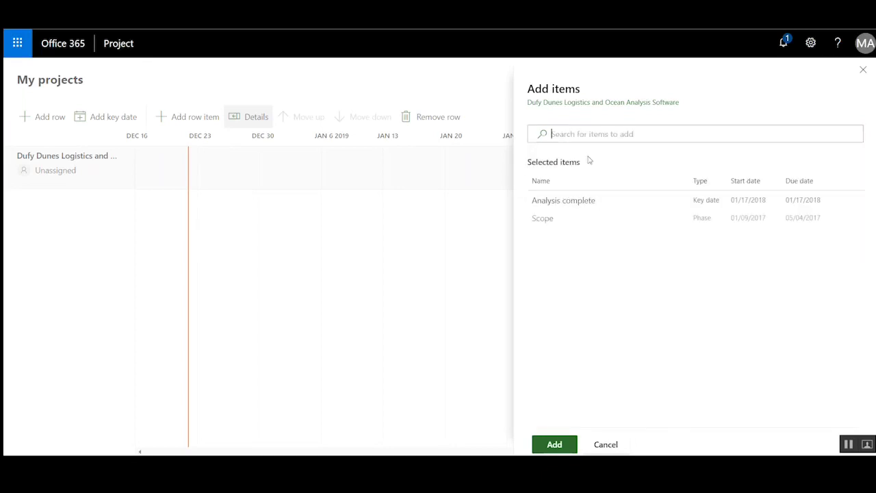
mouse_move(684, 200)
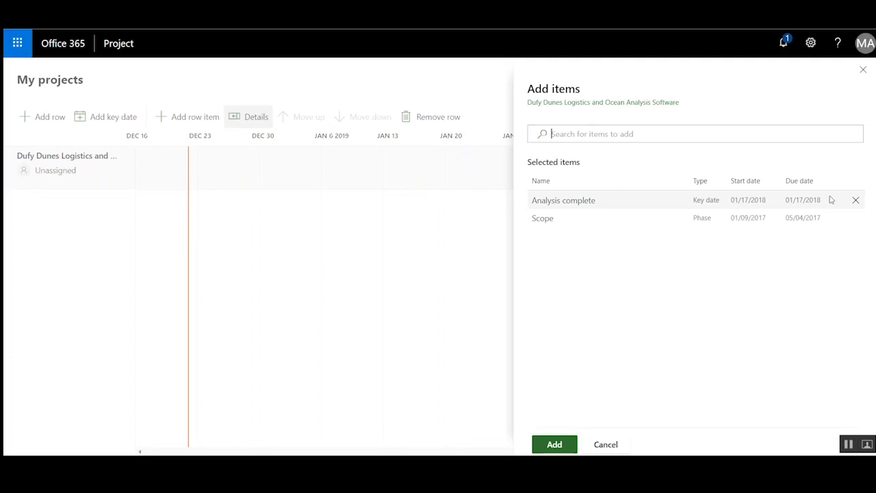
click(856, 200)
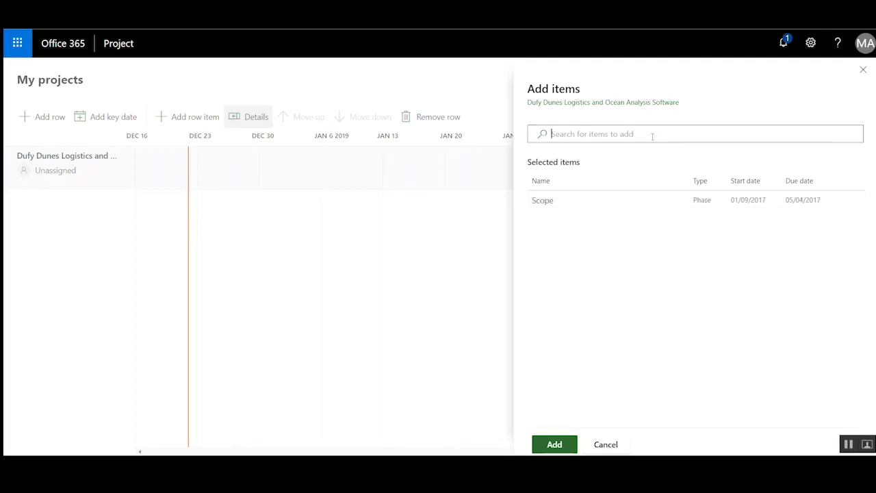
text(ana)
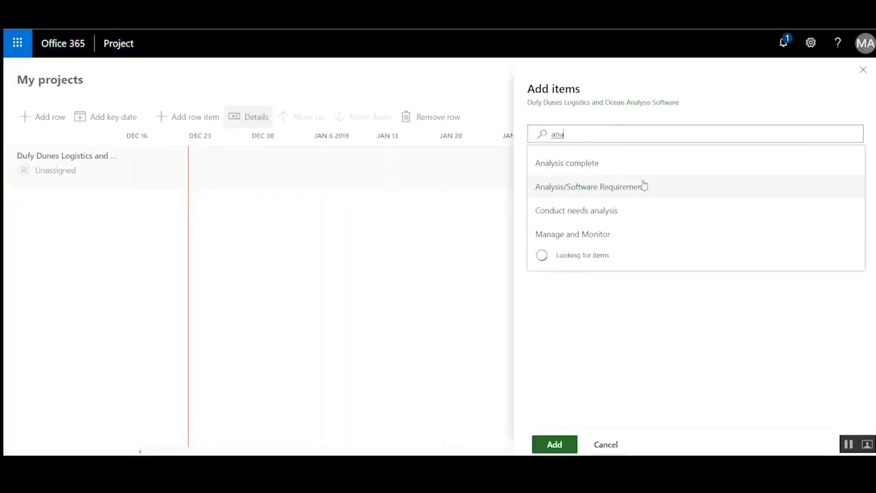
- Select Analysis/Software Requirements, Development and Testing phases and attach them to the row
click(643, 186)
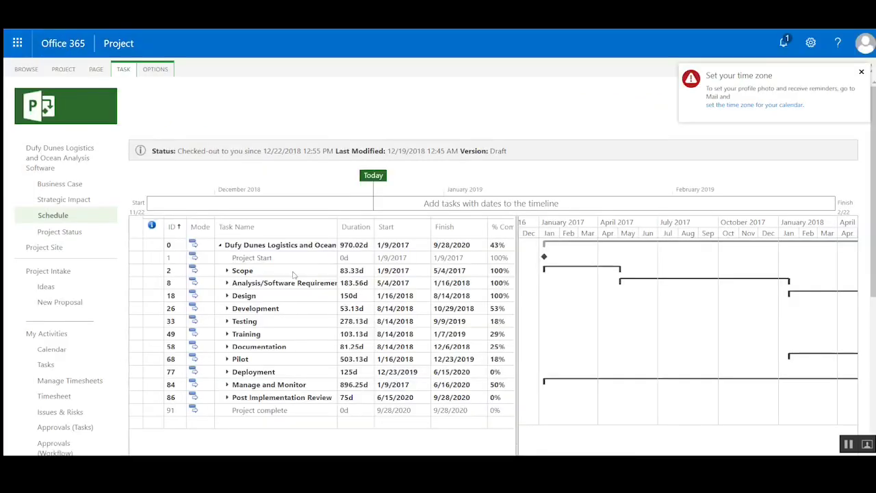
click(282, 299)
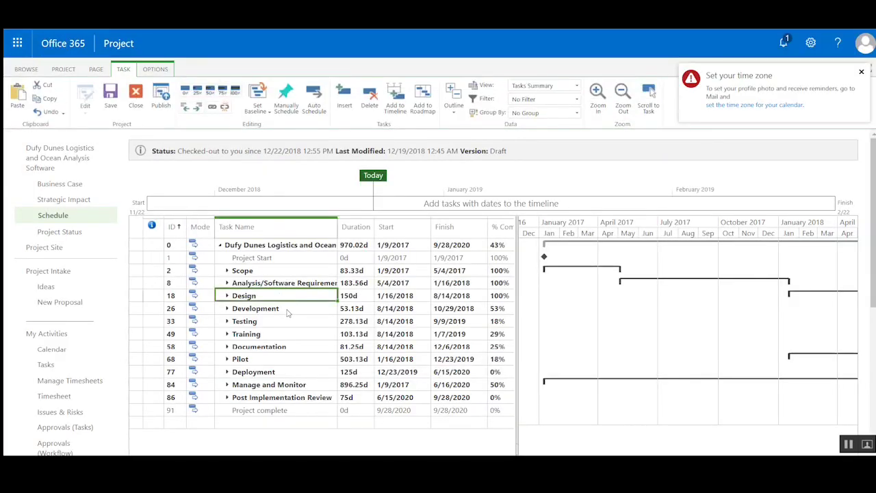
click(289, 308)
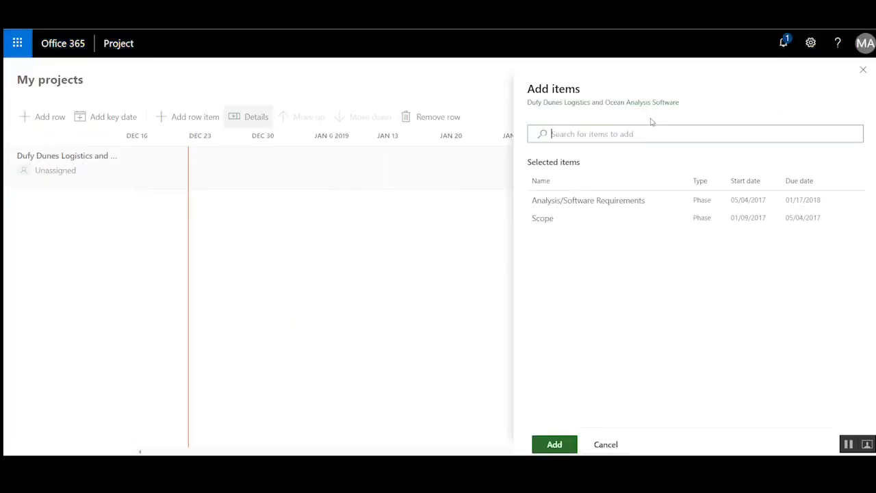
text(dev)
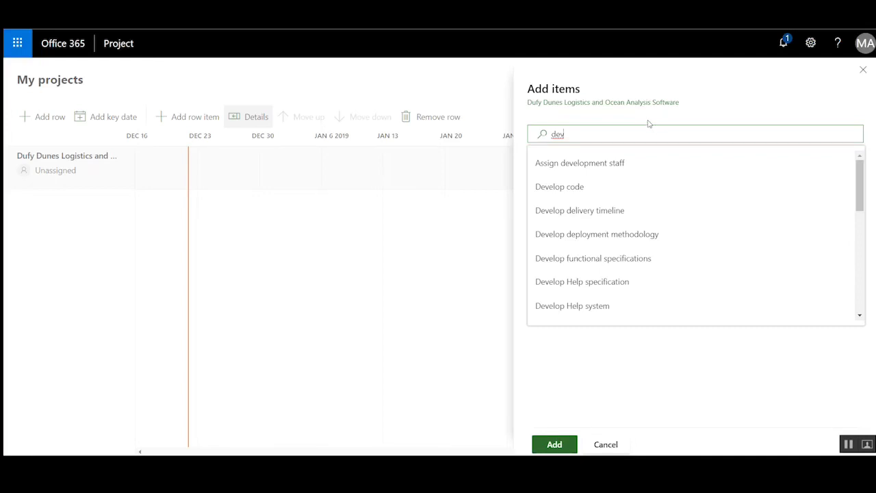
click(556, 257)
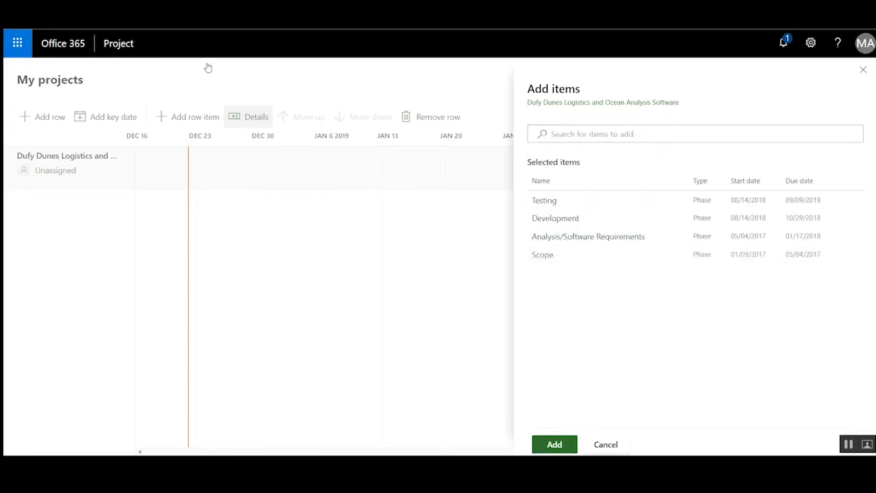
click(554, 444)
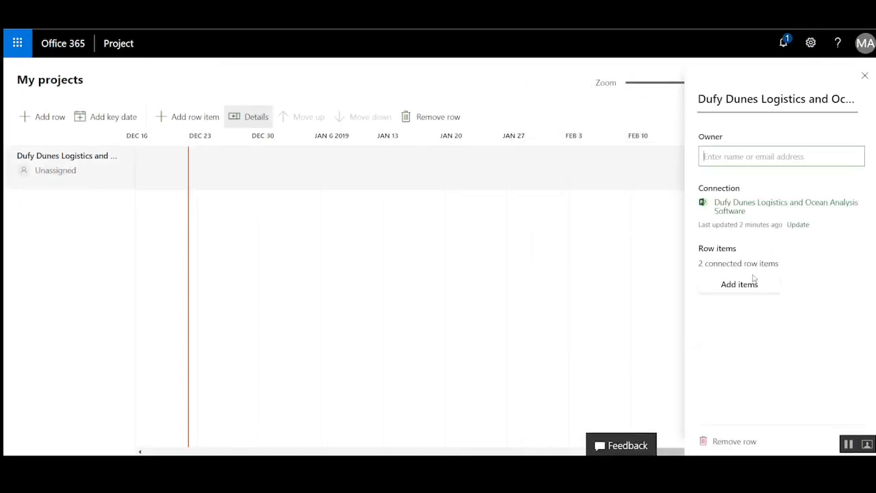
- Zoom the timeline out and mark the Scope phase On track
click(865, 76)
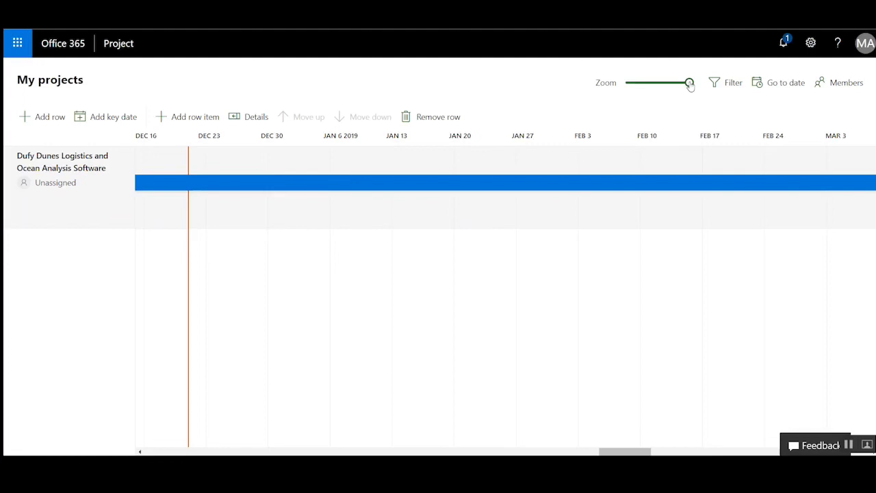
drag(689, 83, 624, 83)
scroll(545, 157, right, 5)
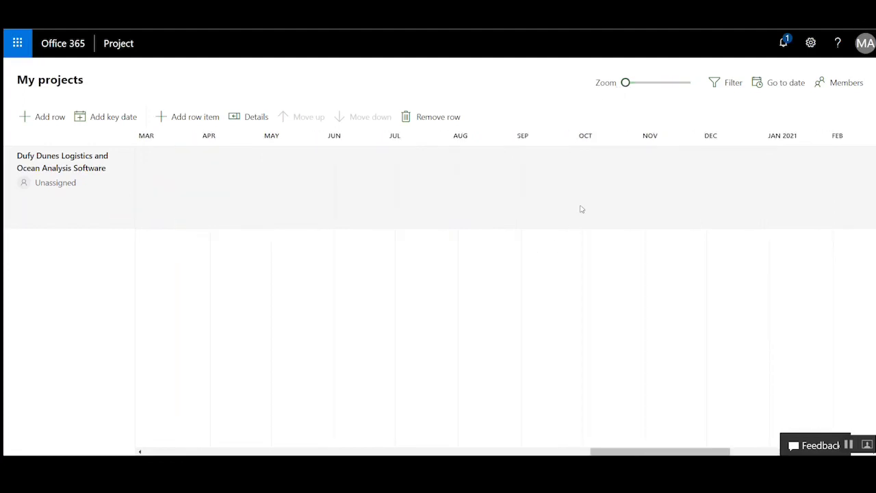
drag(617, 449, 178, 415)
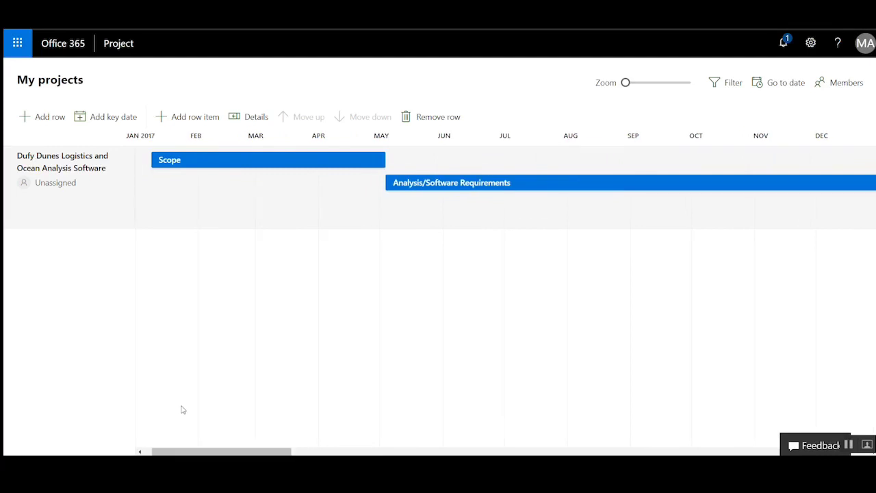
click(267, 162)
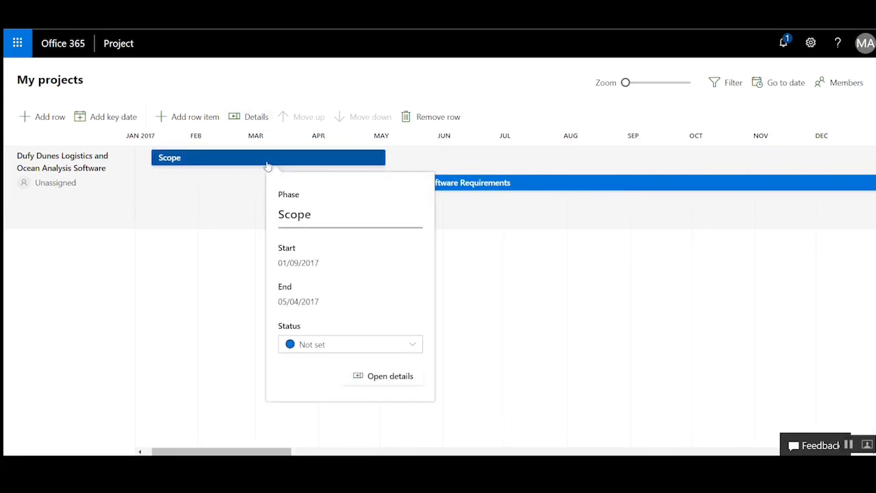
click(342, 348)
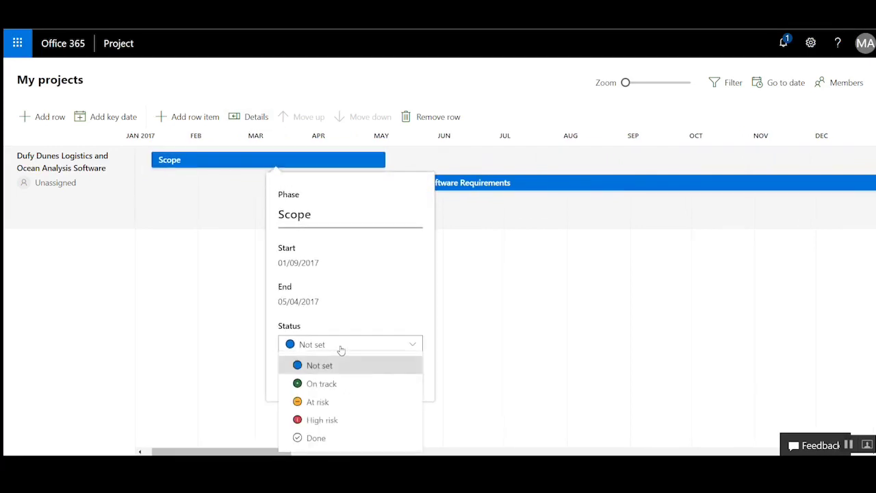
click(309, 384)
- Mark Analysis/Software Requirements At risk and review its full details
click(438, 183)
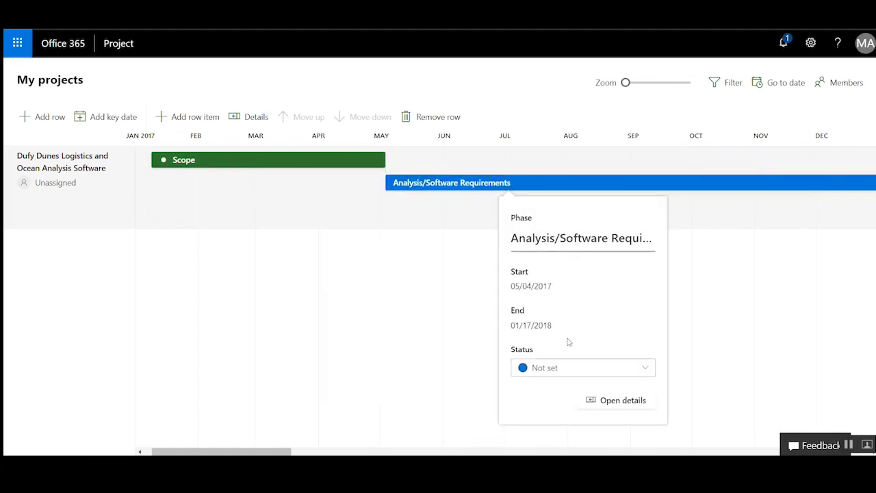
click(564, 369)
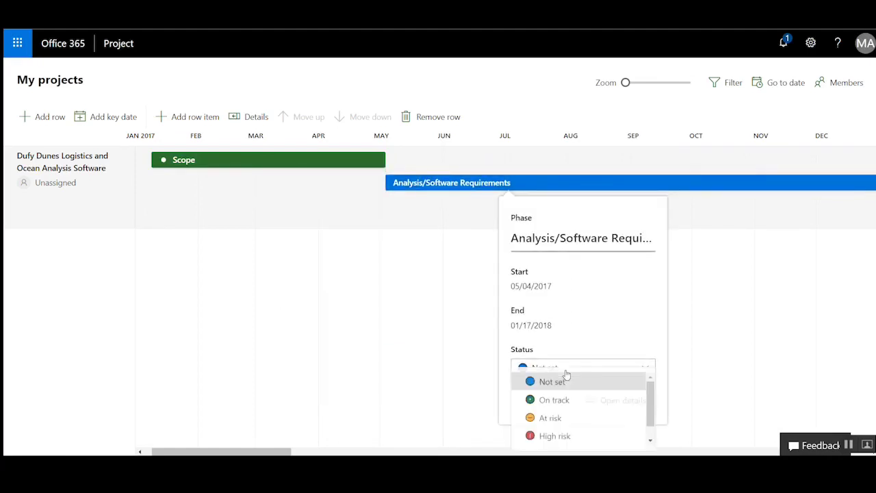
click(579, 419)
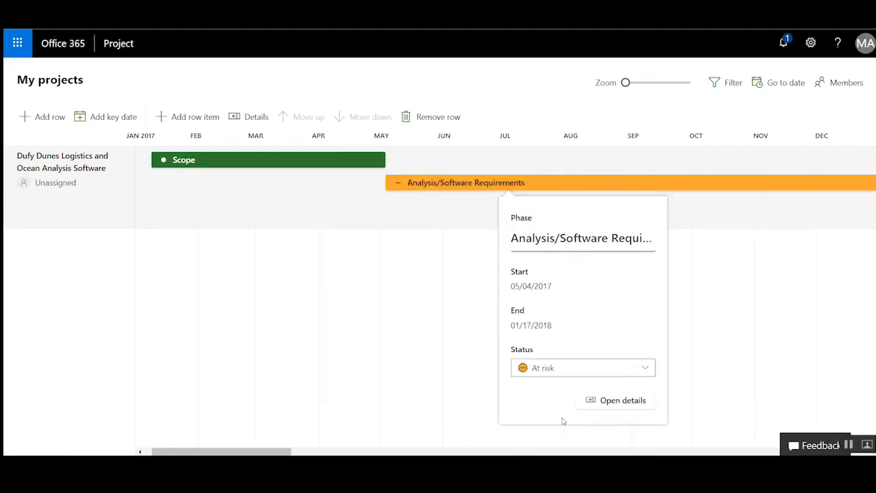
click(608, 403)
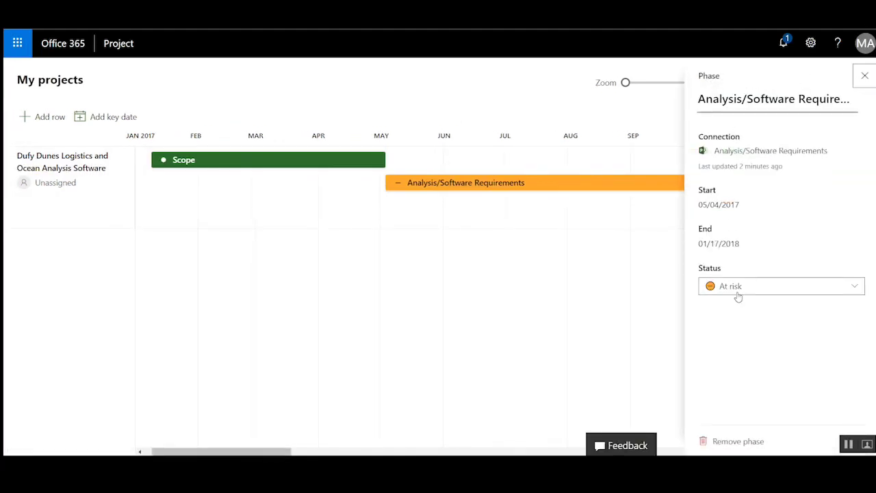
click(864, 76)
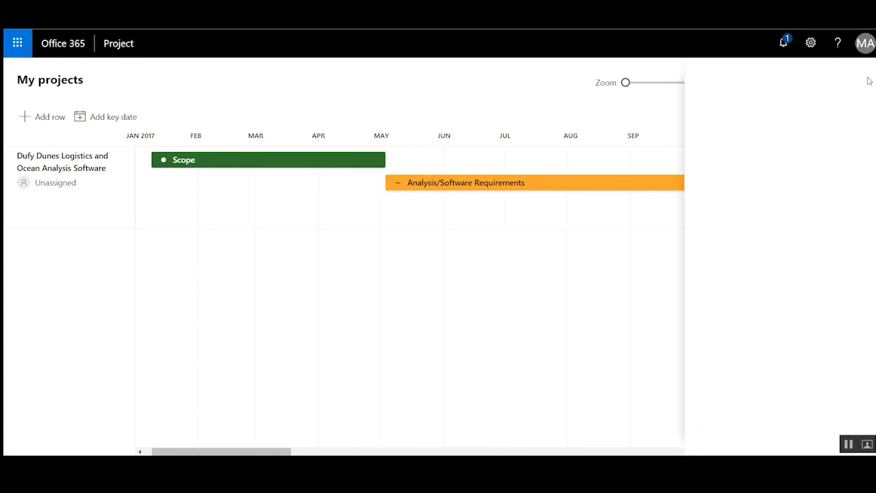
- Mark the Design phase High risk and the Testing phase On track
drag(290, 452, 413, 452)
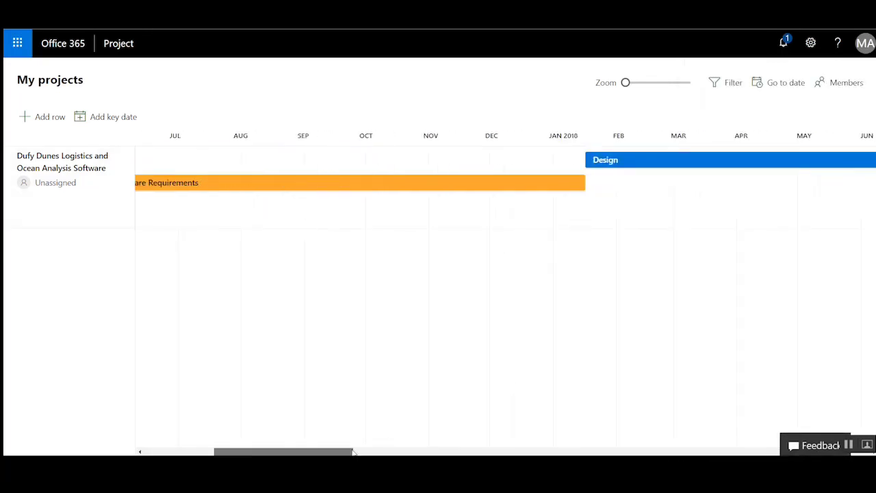
click(341, 160)
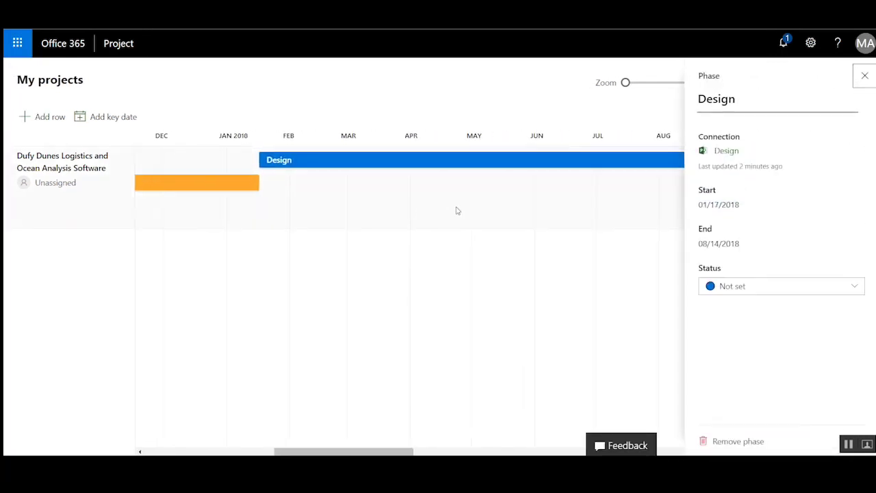
click(738, 289)
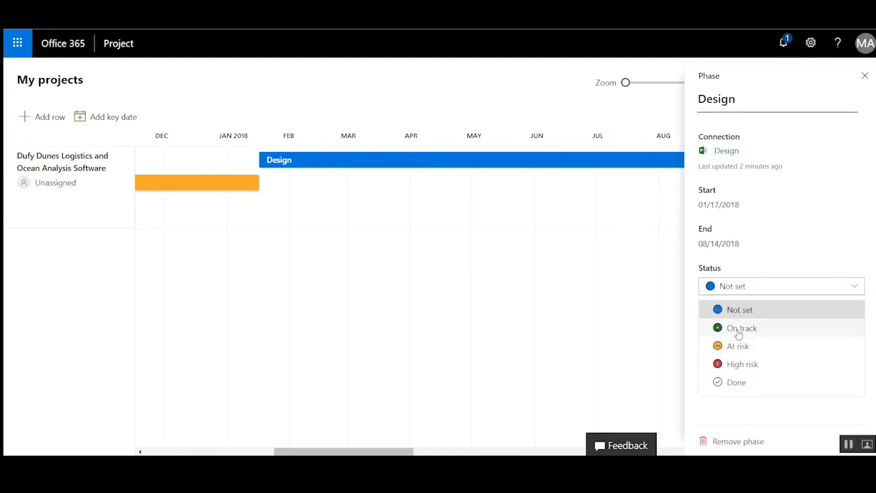
click(742, 365)
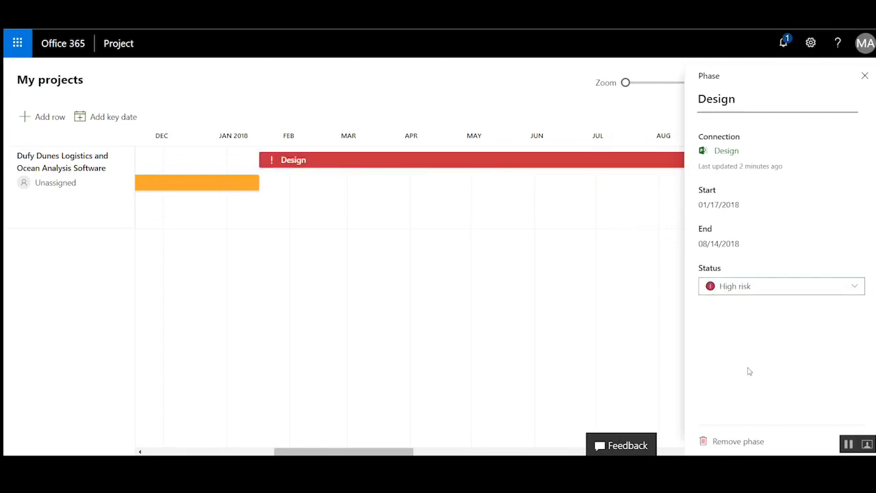
drag(401, 451, 465, 452)
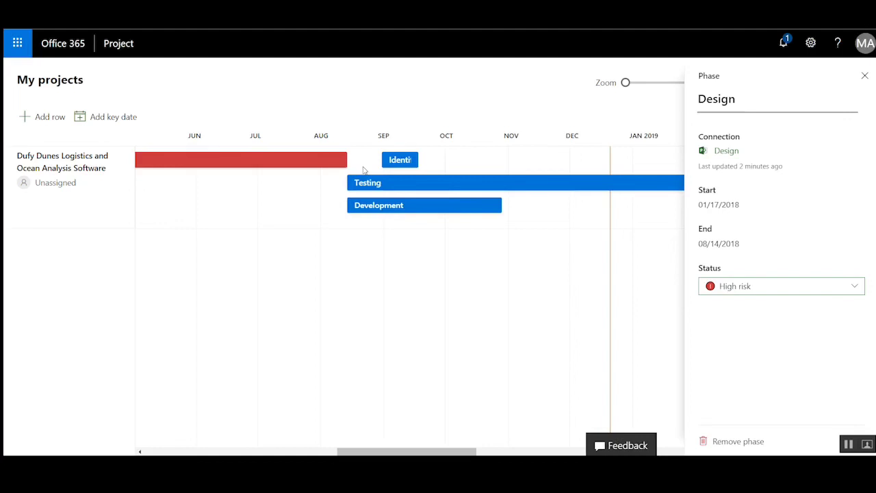
click(396, 183)
click(749, 286)
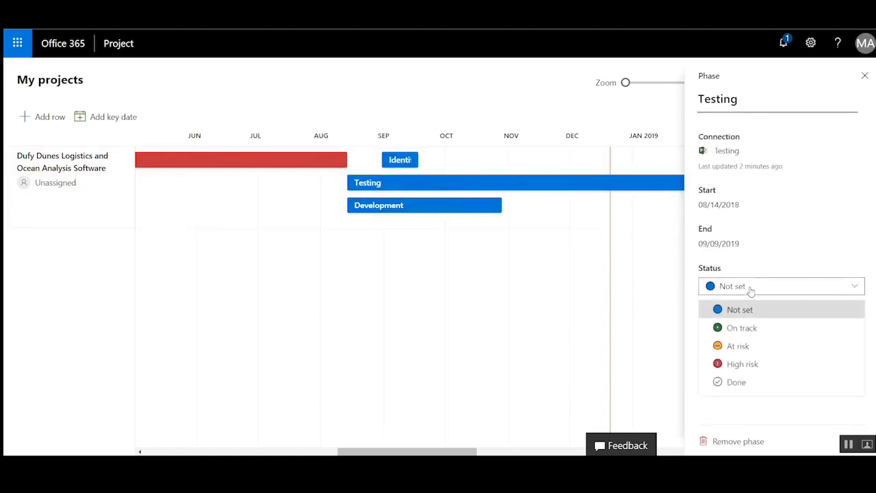
click(761, 329)
- Mark Development At risk and change the Scope phase to Done
click(496, 207)
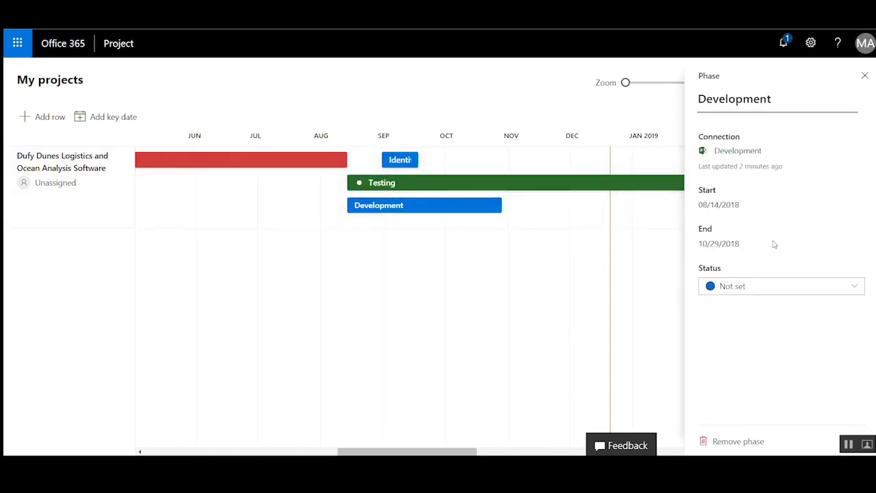
click(772, 285)
click(758, 345)
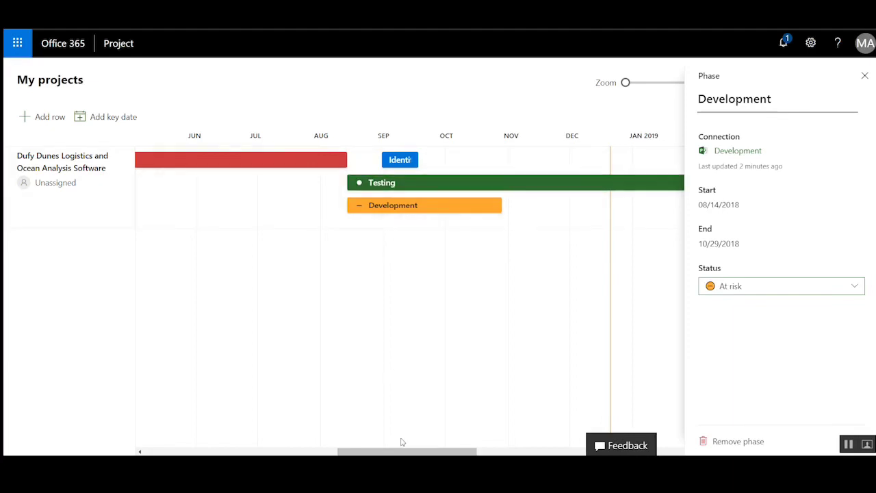
drag(367, 445, 209, 421)
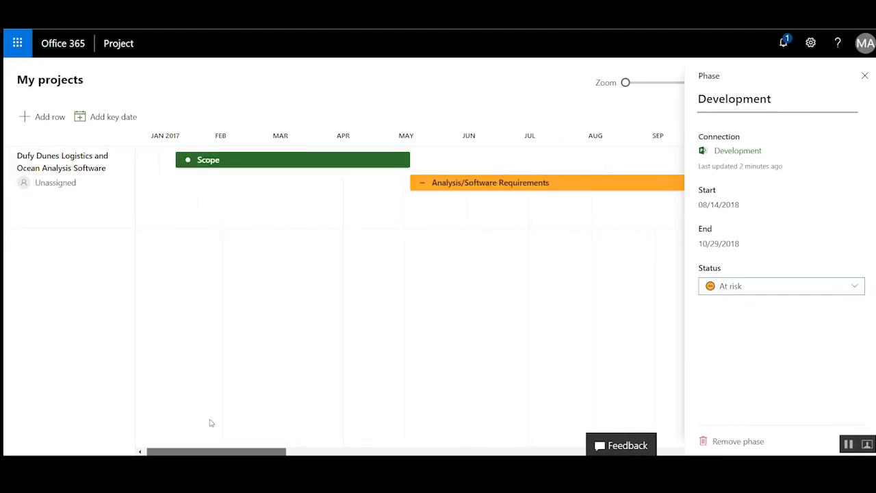
click(253, 159)
click(747, 285)
click(717, 381)
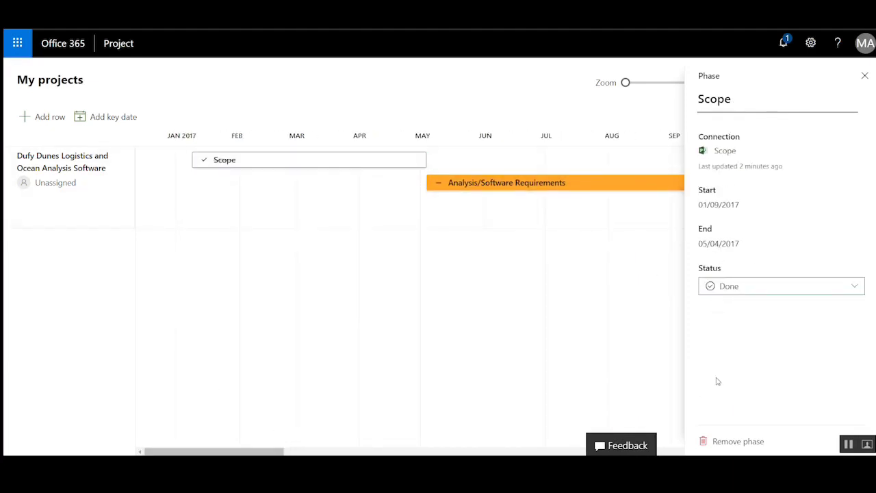
- Add a key date named Go-Live due on October 1, 2019
click(865, 77)
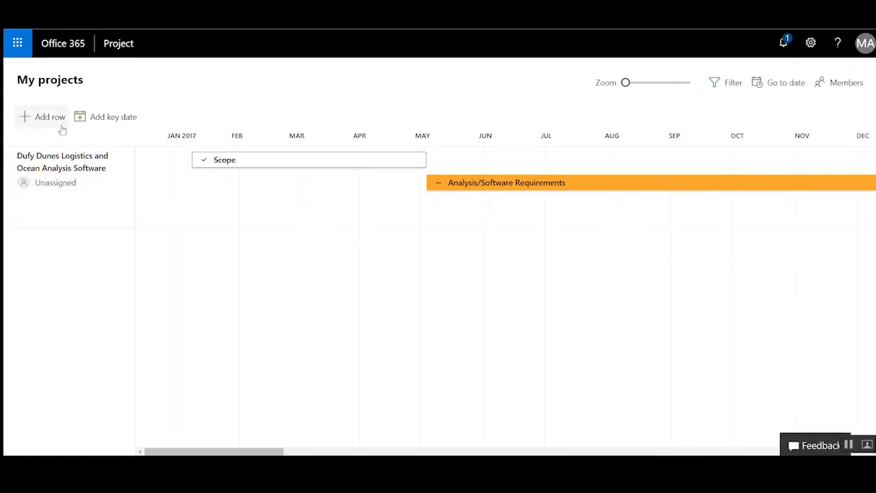
click(116, 115)
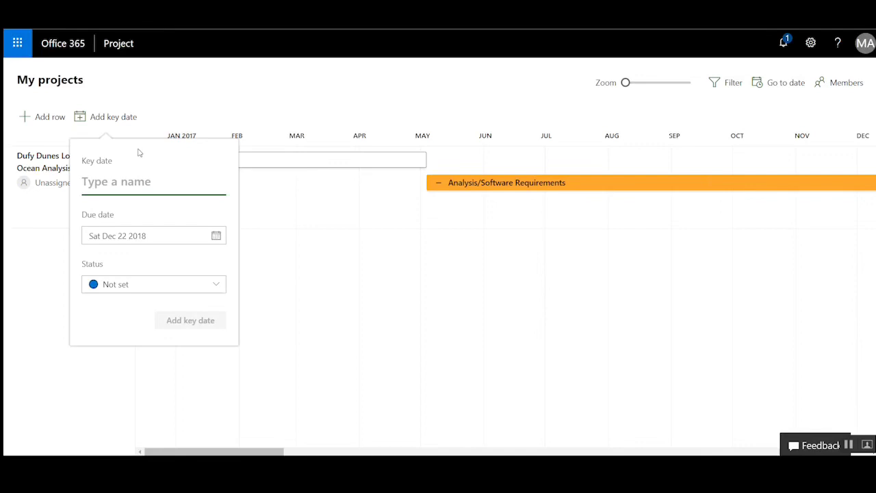
text(Go-Live)
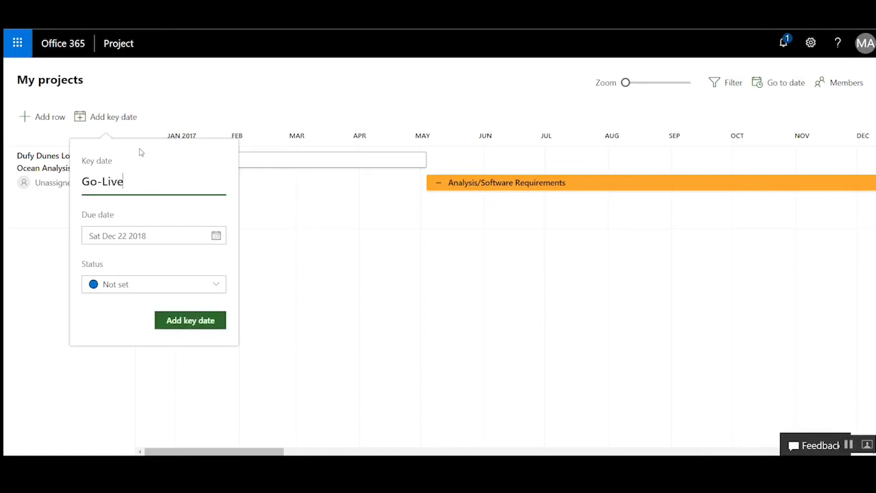
click(146, 237)
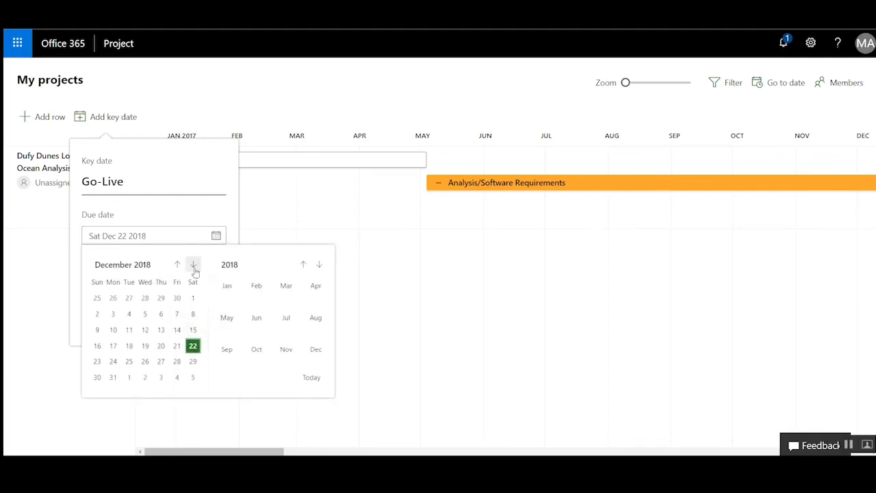
click(194, 265)
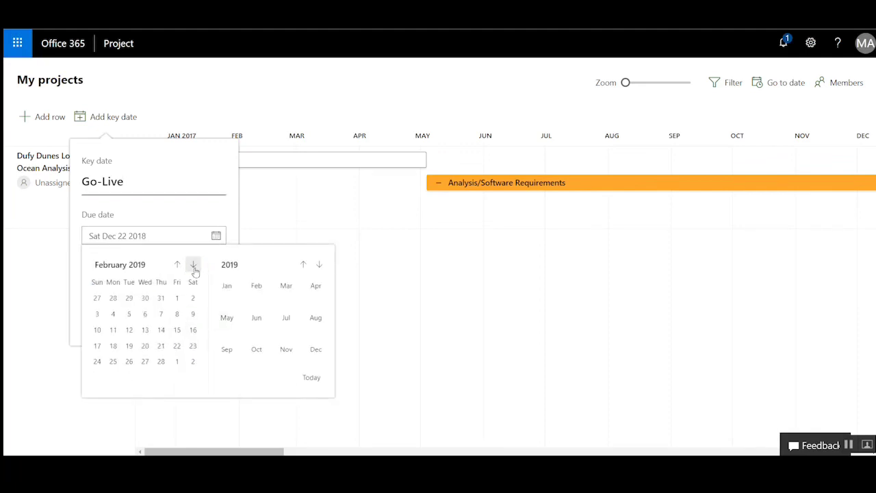
click(194, 266)
double_click(194, 266)
triple_click(193, 266)
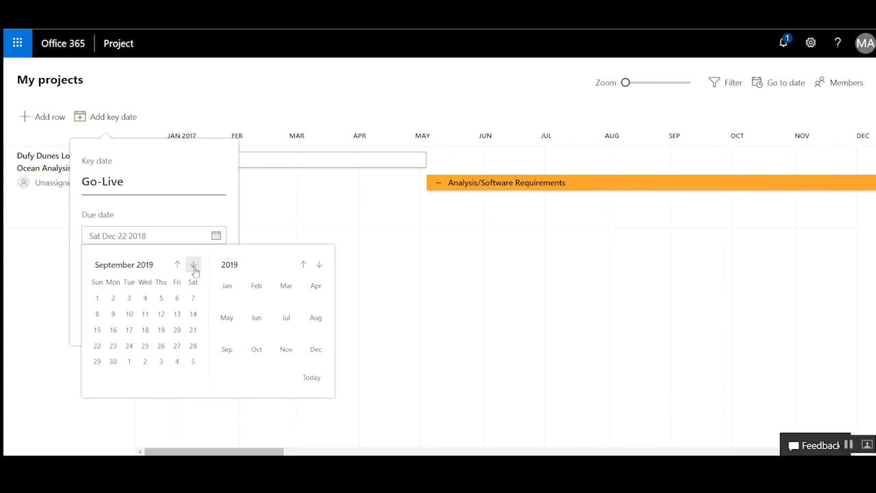
click(131, 362)
click(163, 328)
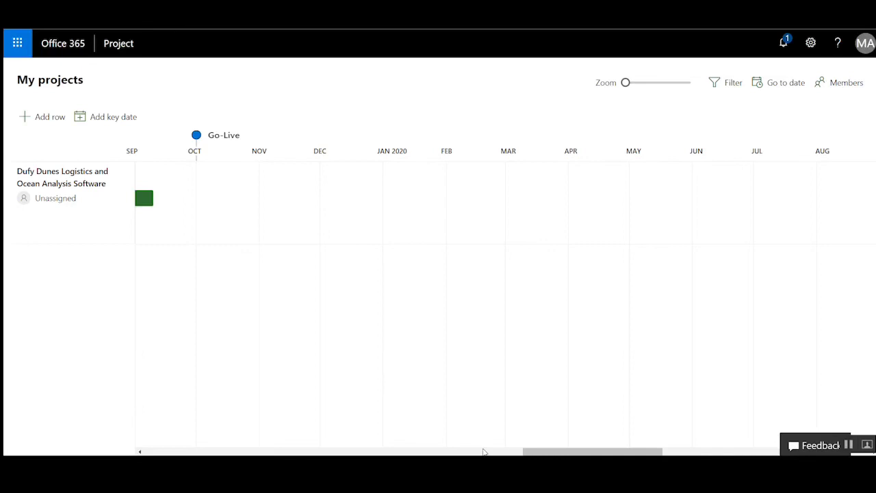
drag(542, 452, 157, 397)
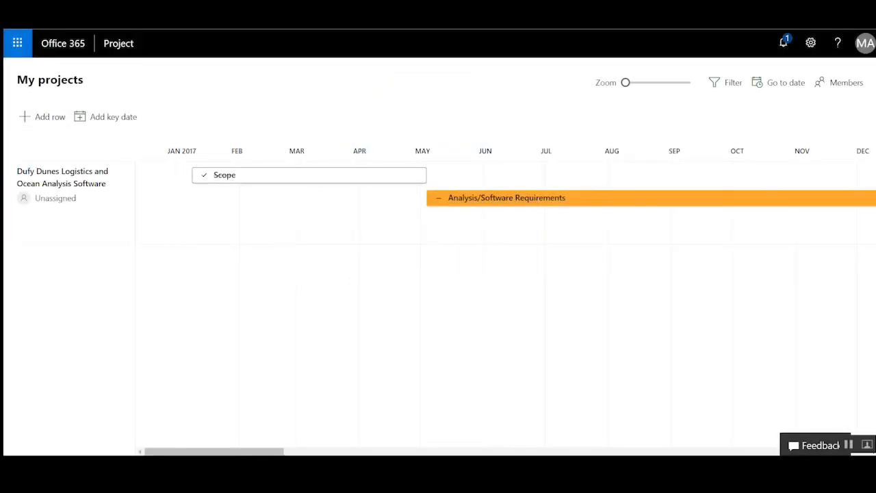
- Add a new row and choose Azure Boards project Customer collaboration platform
click(40, 116)
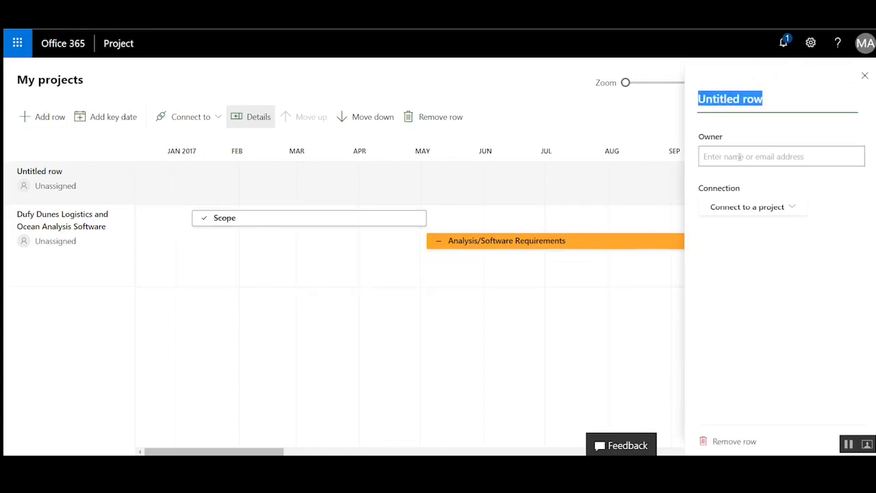
click(743, 207)
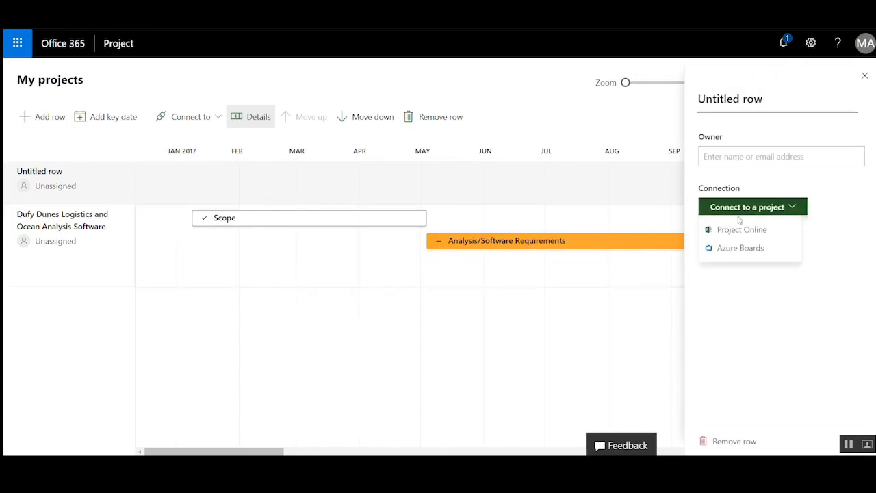
click(729, 249)
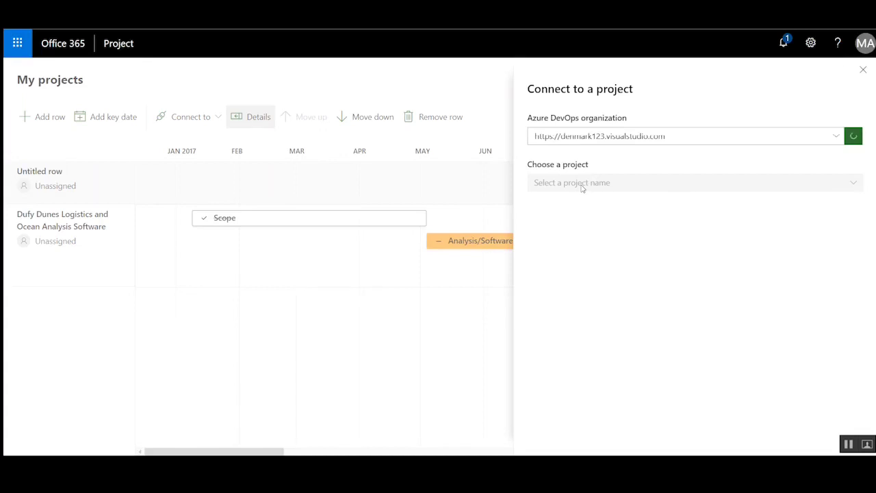
click(648, 189)
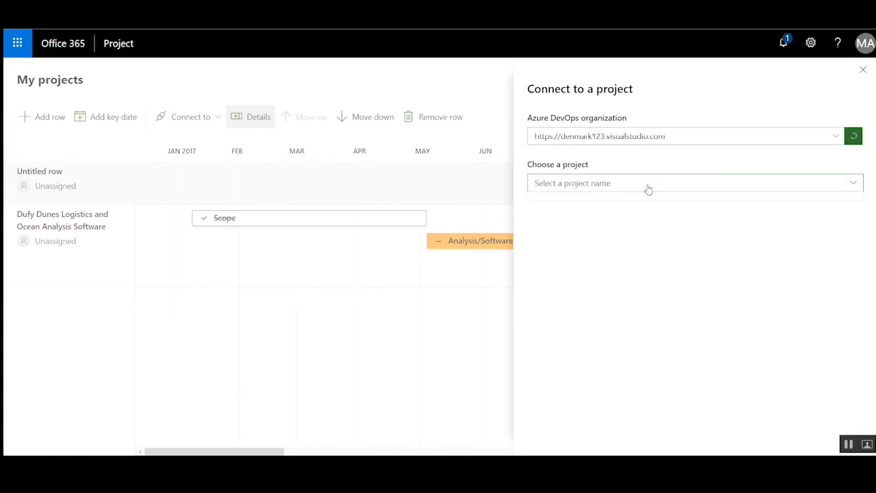
click(623, 225)
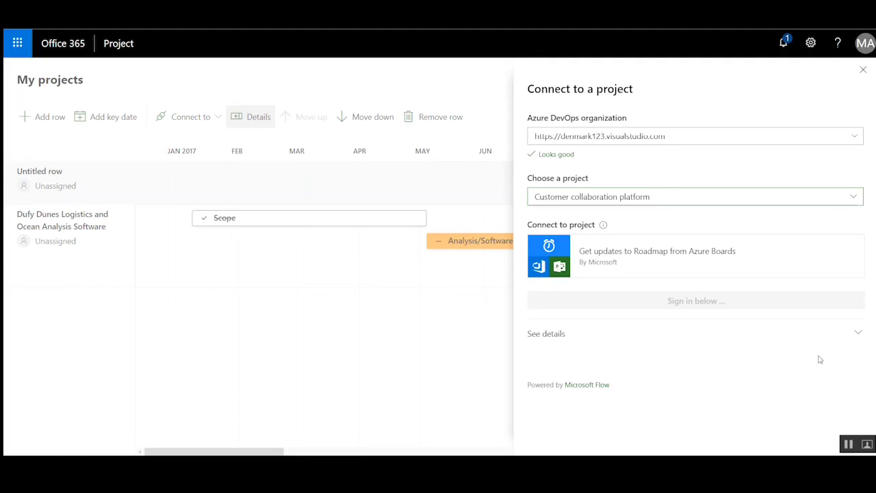
- Review the sync template details and confirm the connection
click(859, 334)
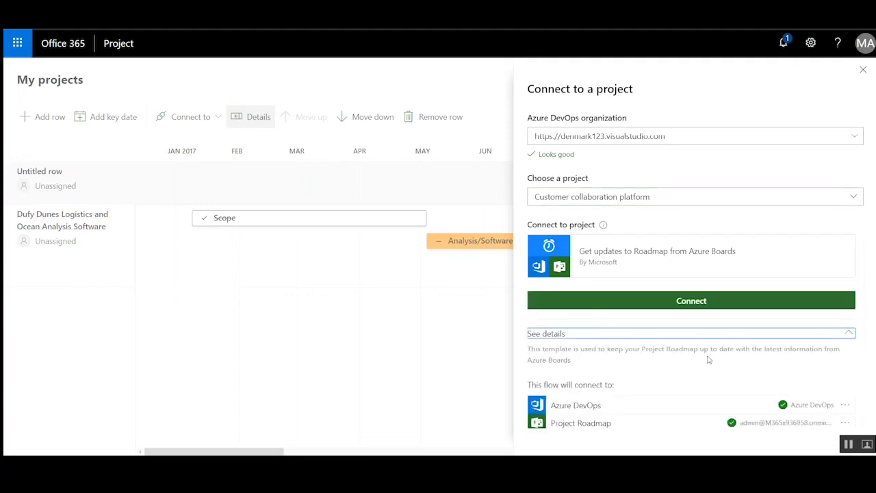
scroll(684, 341, down, 3)
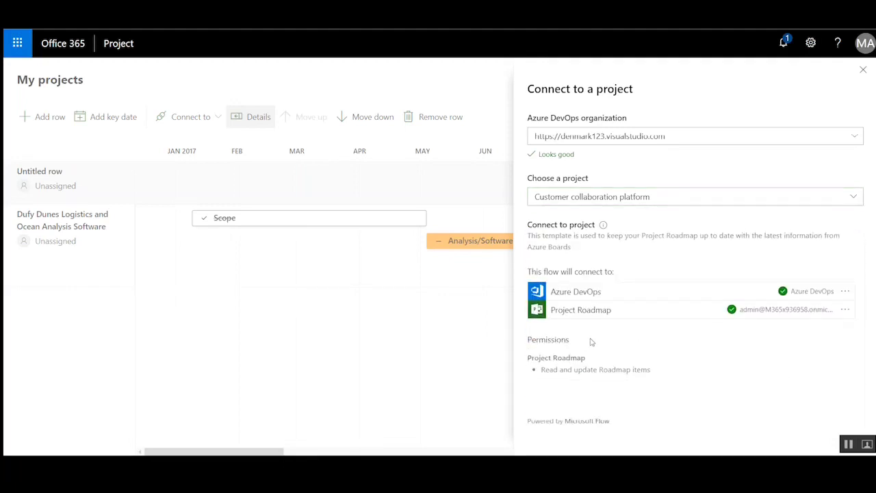
scroll(592, 341, up, 3)
click(617, 305)
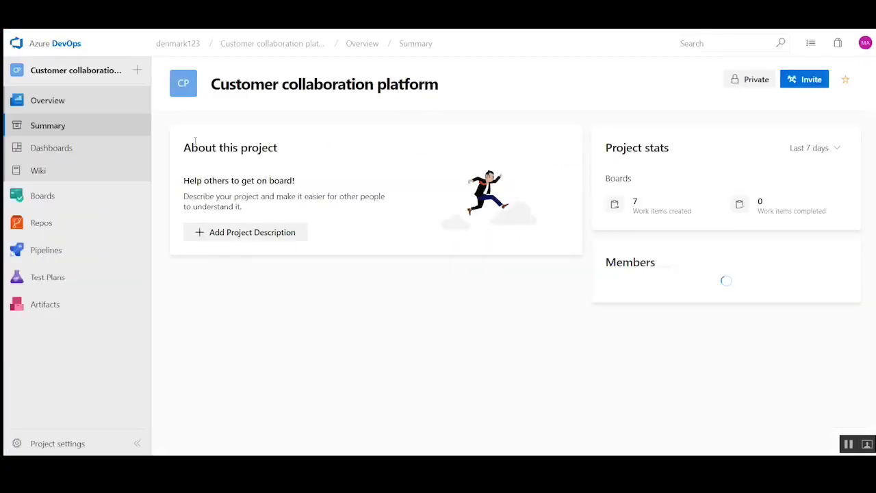
- Open the project's Boards work items list from the left sidebar
click(64, 197)
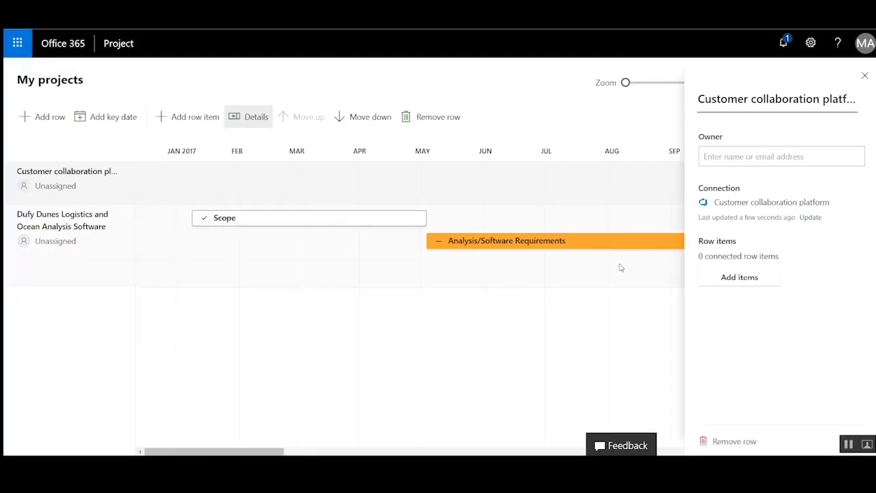
- Search for and add Login screen, logout screen and Comment feature as row items
click(741, 281)
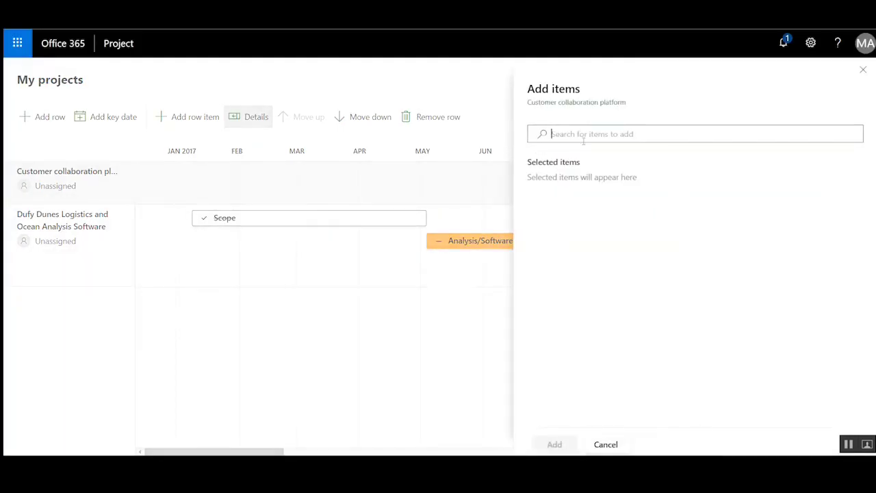
text(login)
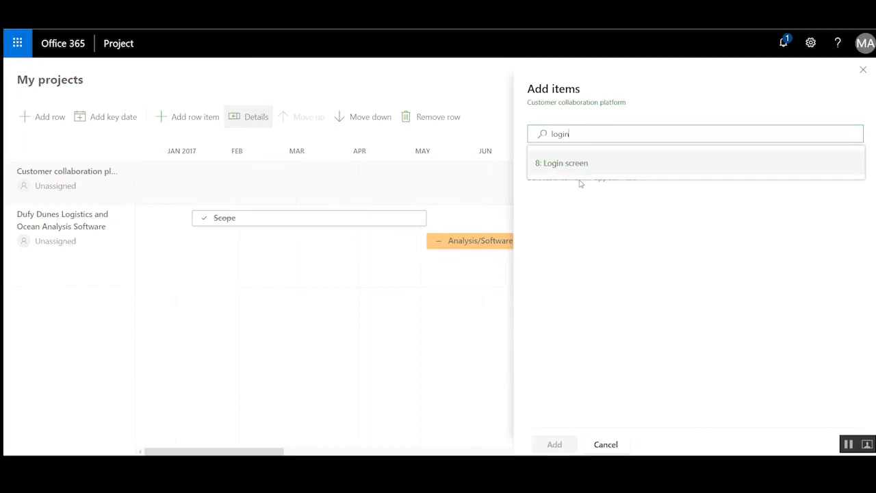
click(582, 162)
text(log)
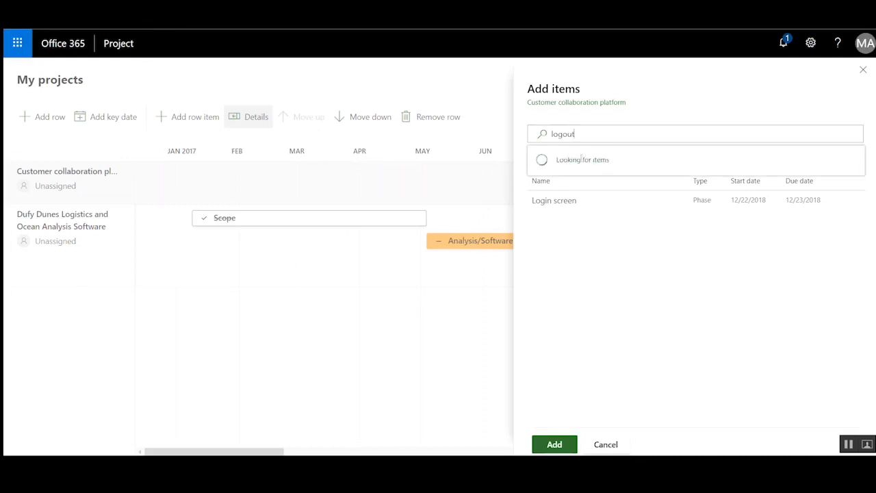
click(582, 160)
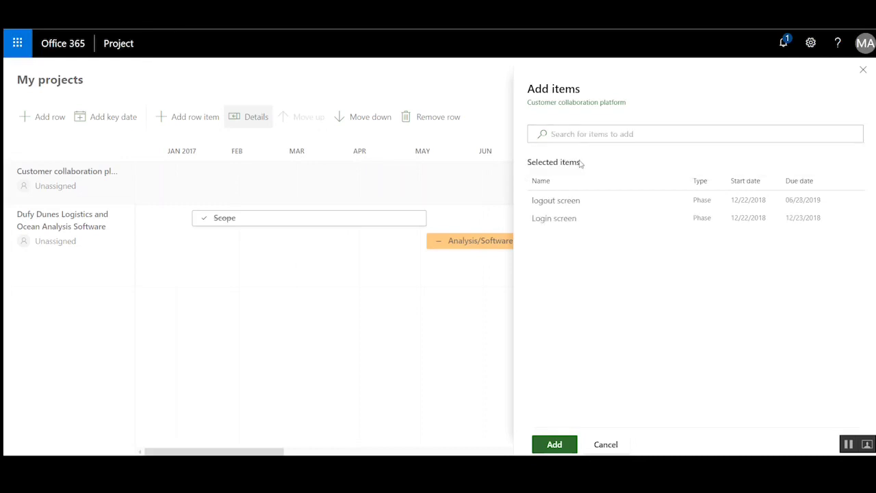
click(584, 140)
text(comment)
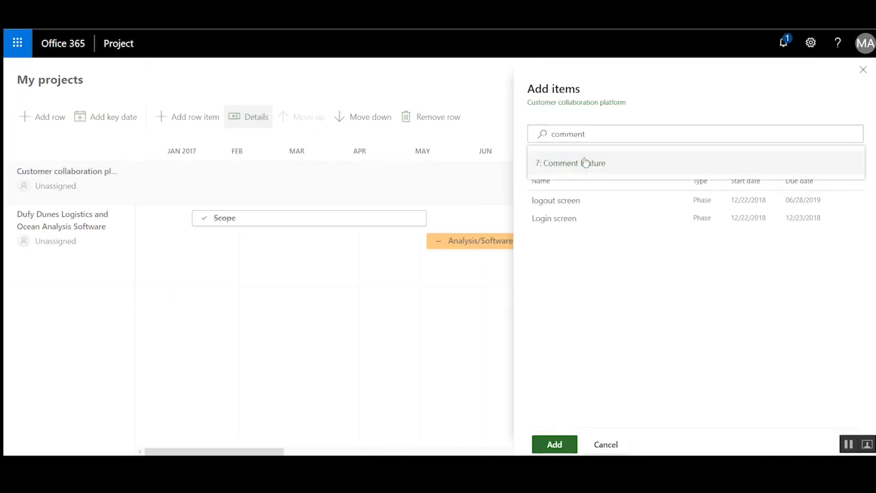
click(585, 164)
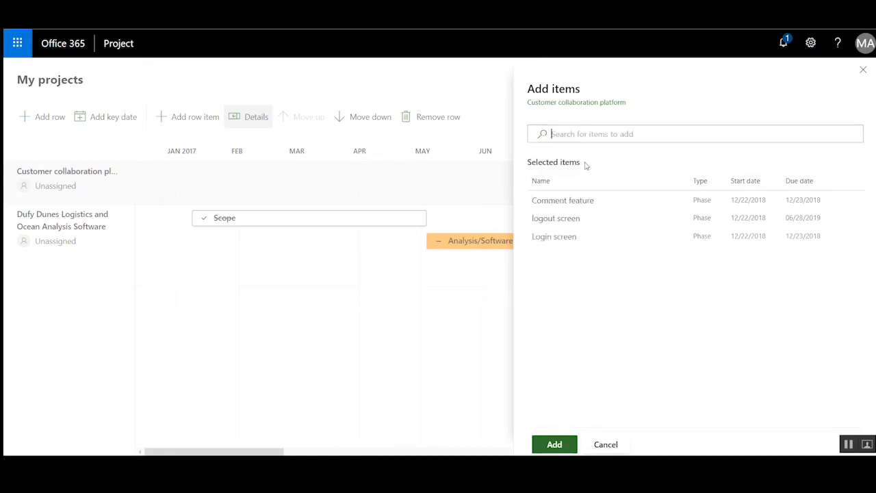
click(555, 446)
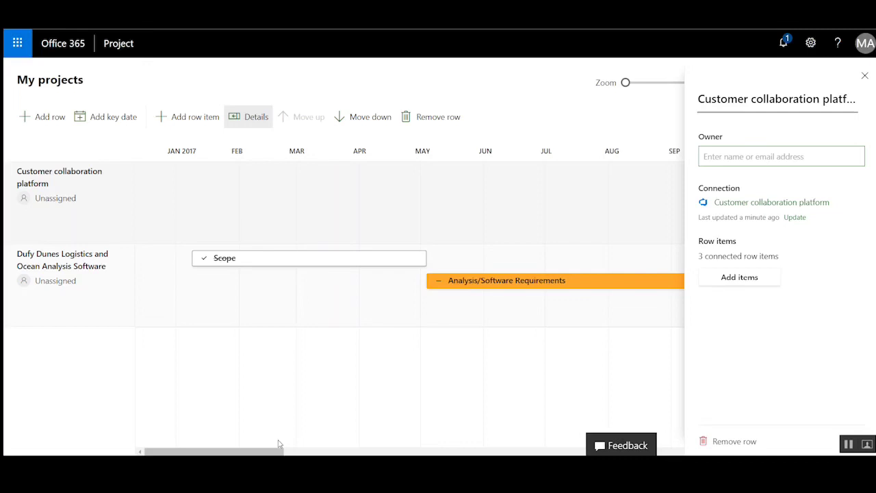
- Scroll the timeline to 2019 and assign the suggested manager as the Customer collaboration platform row's owner
drag(279, 449, 166, 449)
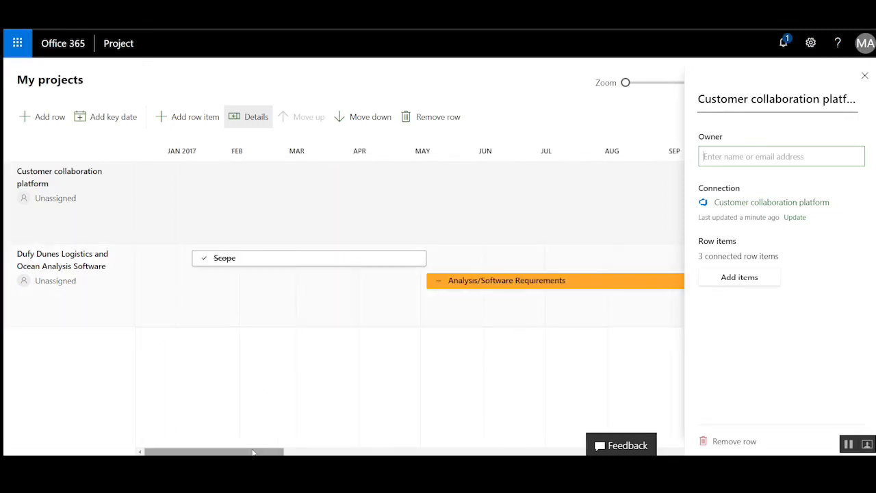
drag(251, 453, 516, 450)
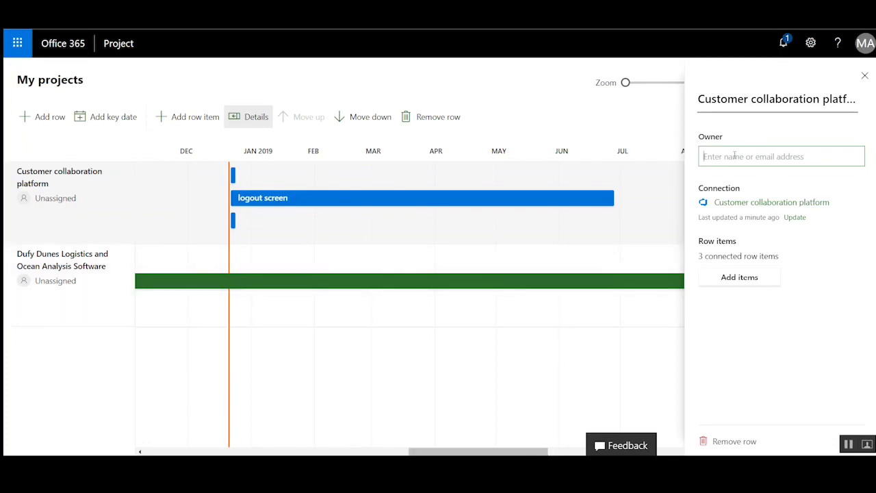
text(g)
click(748, 185)
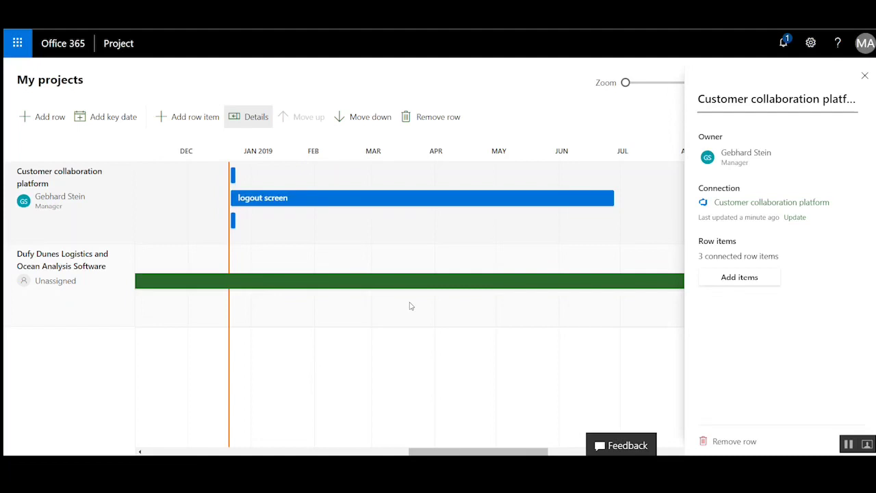
click(87, 279)
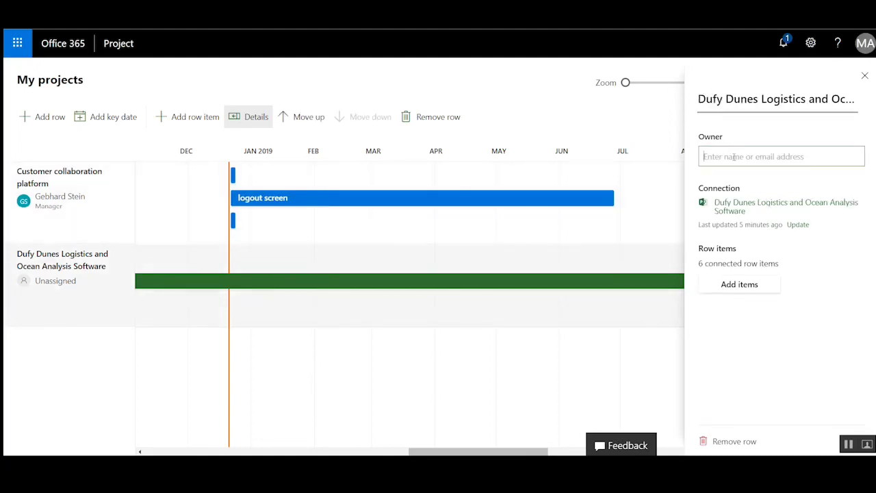
- Assign the suggested administrative person as owner of the Dufy Dunes row and close its details
text(d)
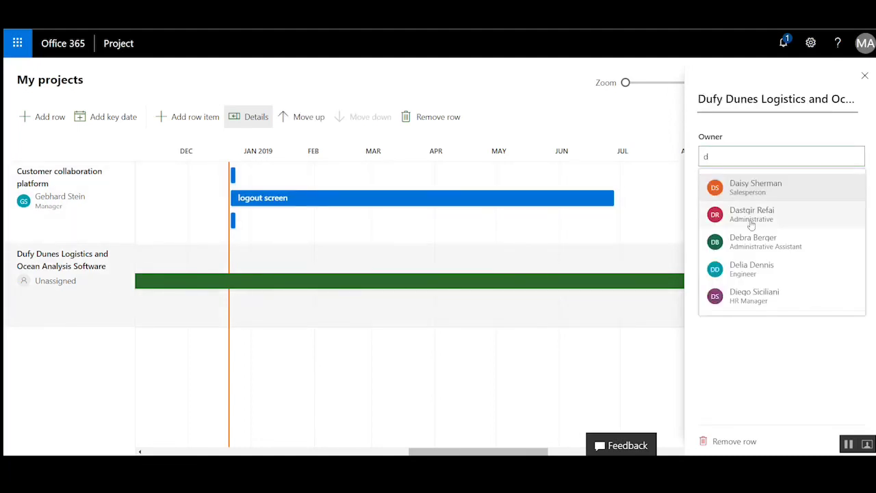
click(751, 215)
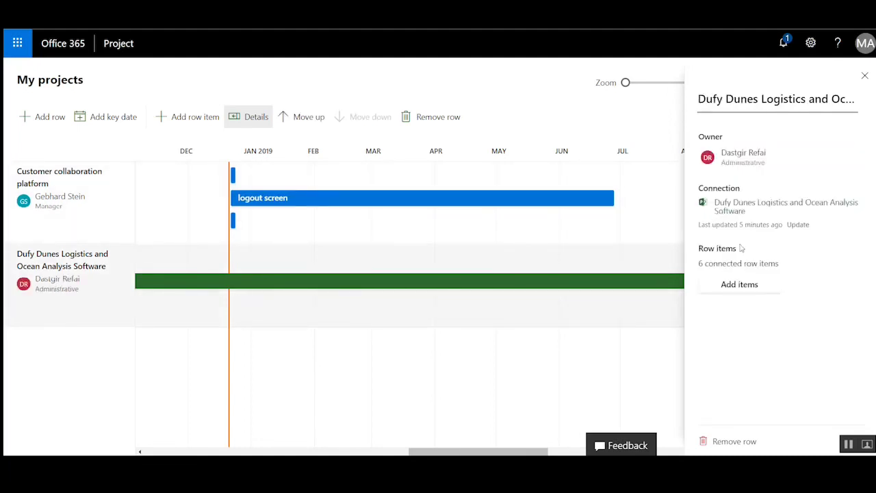
click(864, 76)
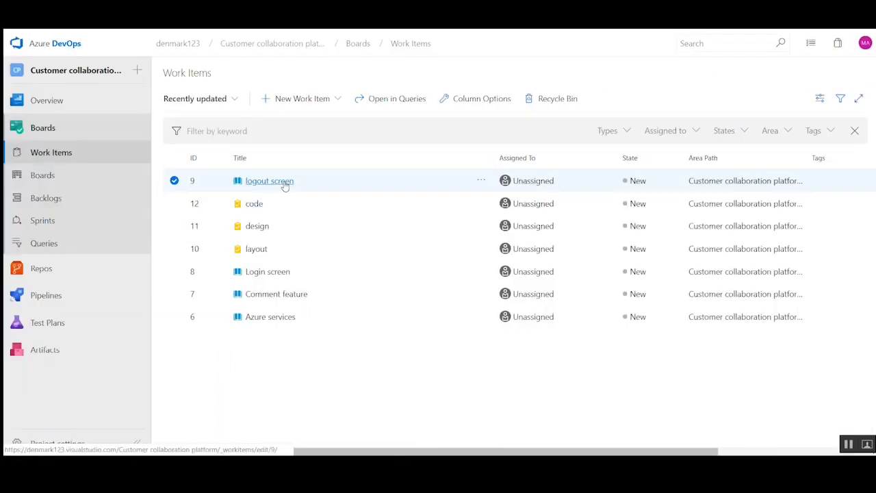
- Change the logout screen user story's target date to October 1, 2019 and save it
click(285, 185)
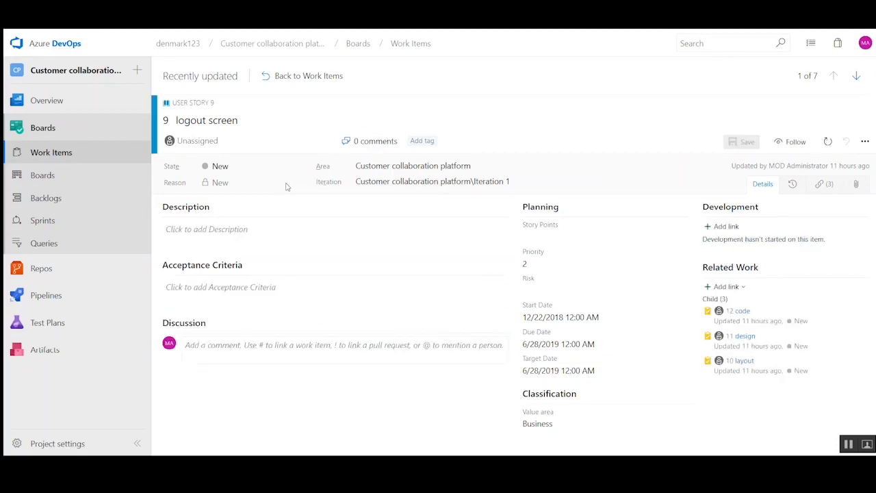
mouse_move(570, 370)
click(560, 370)
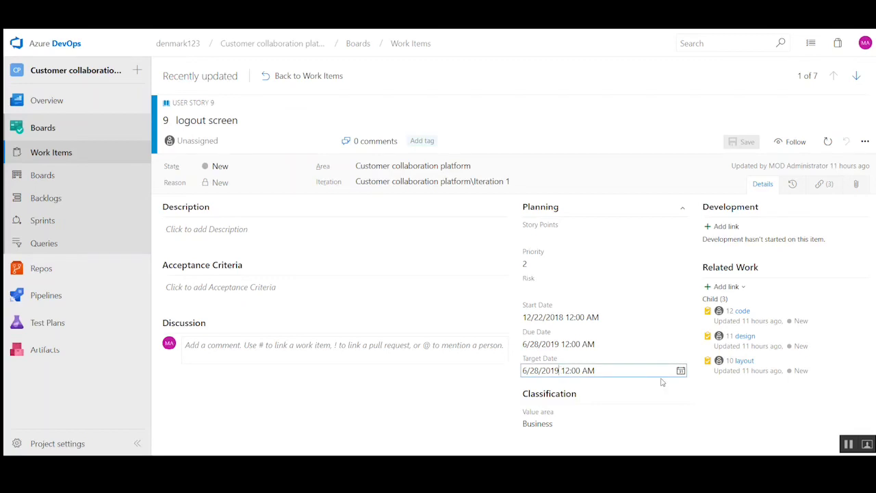
click(681, 371)
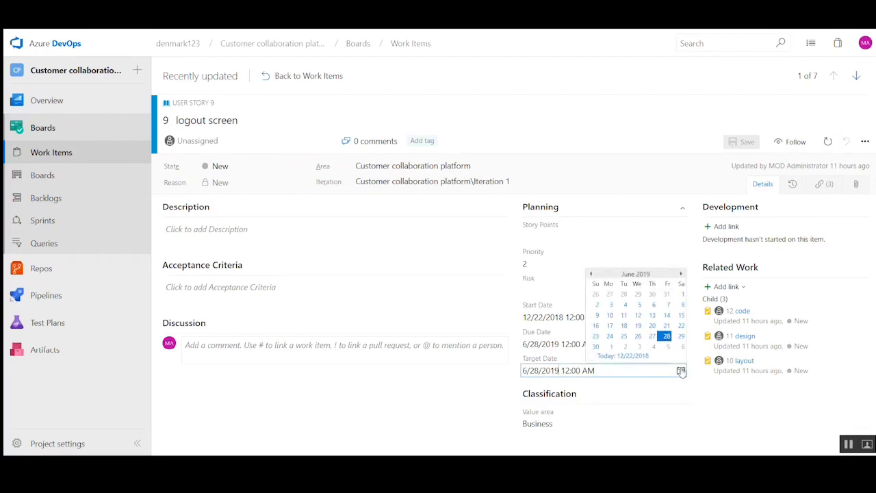
click(681, 275)
click(681, 275)
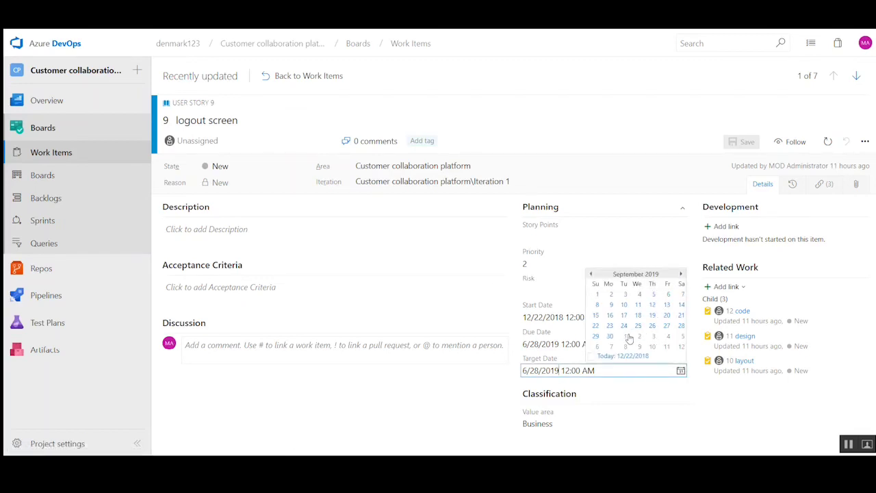
click(629, 337)
click(740, 144)
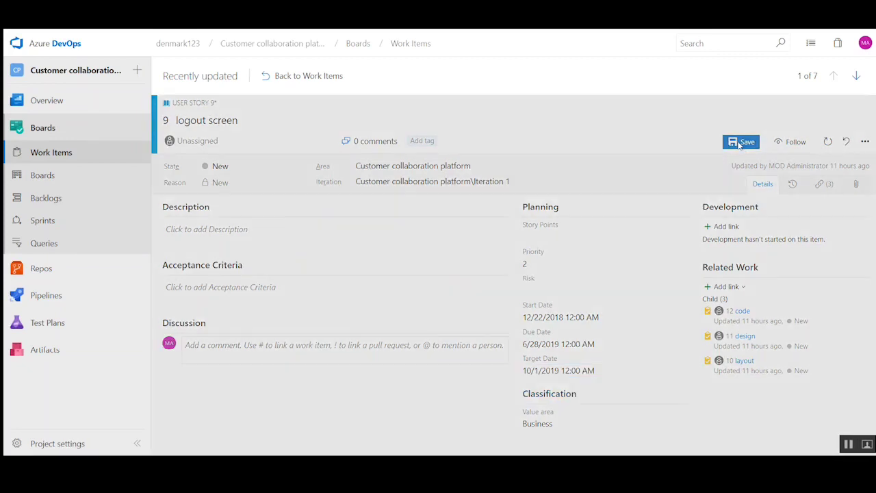
- Give the Login screen work item a 12/1/2018 start date, then return to the work items list
click(64, 152)
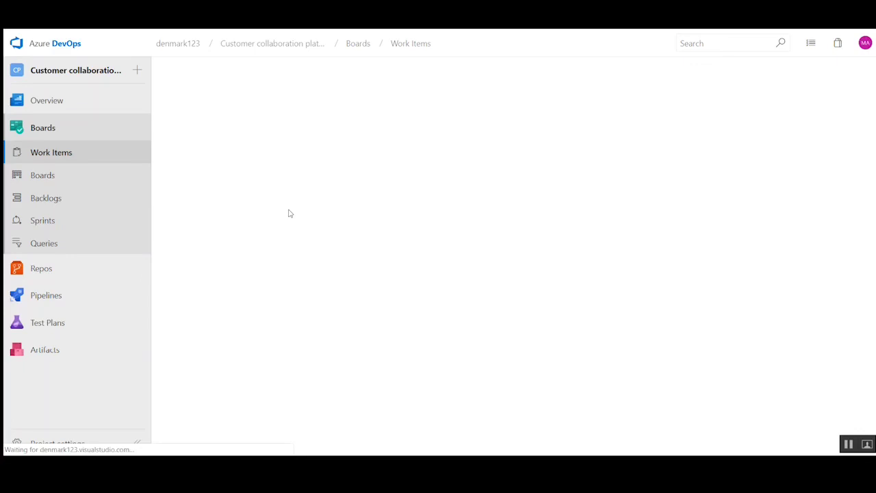
click(263, 272)
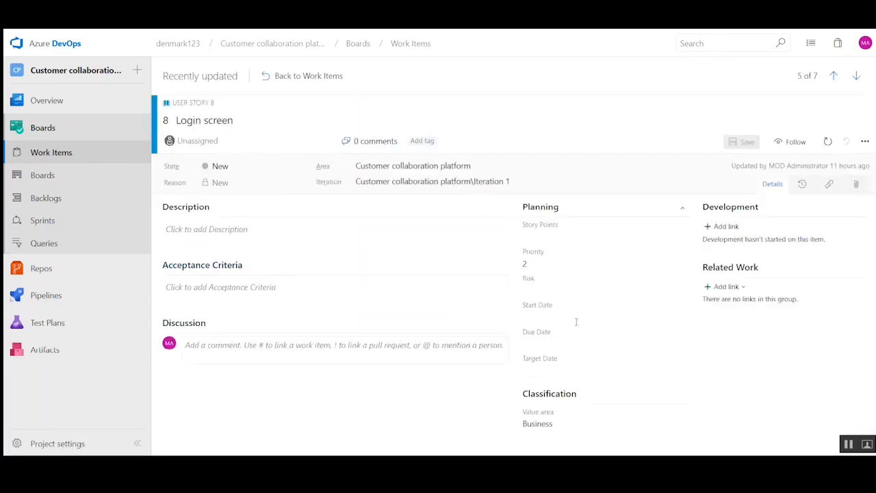
click(577, 319)
click(681, 318)
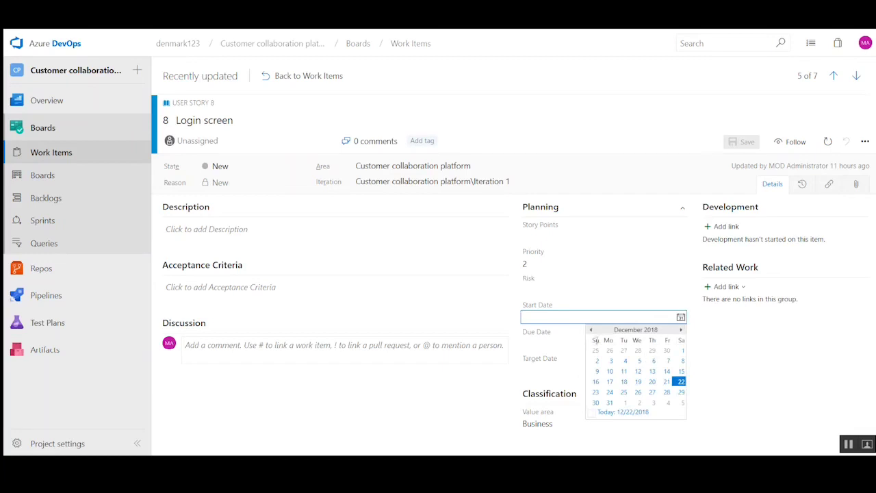
click(682, 350)
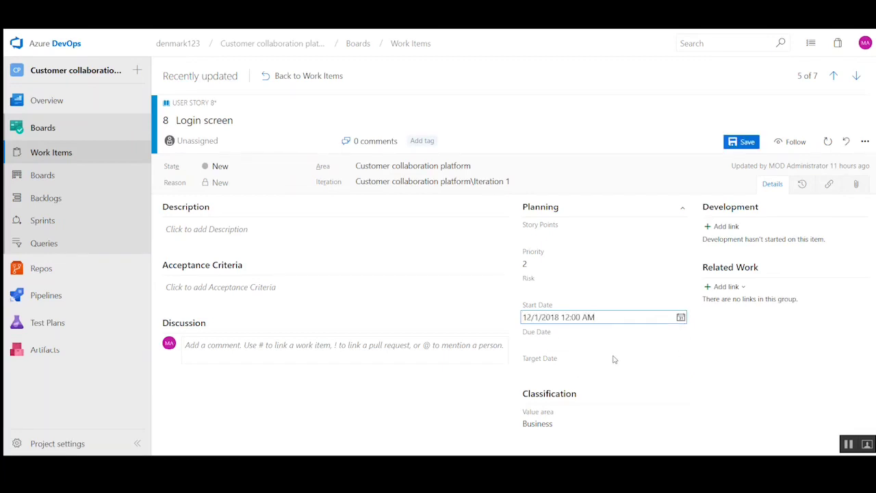
click(682, 373)
click(681, 370)
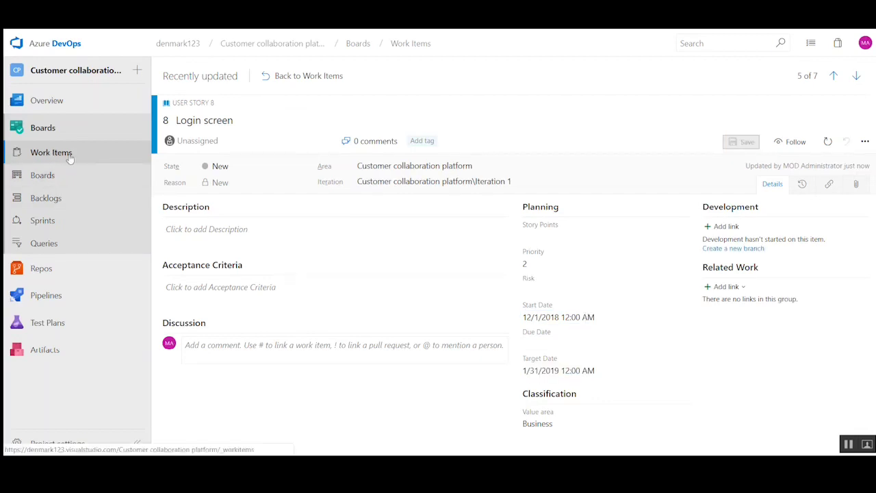
click(69, 159)
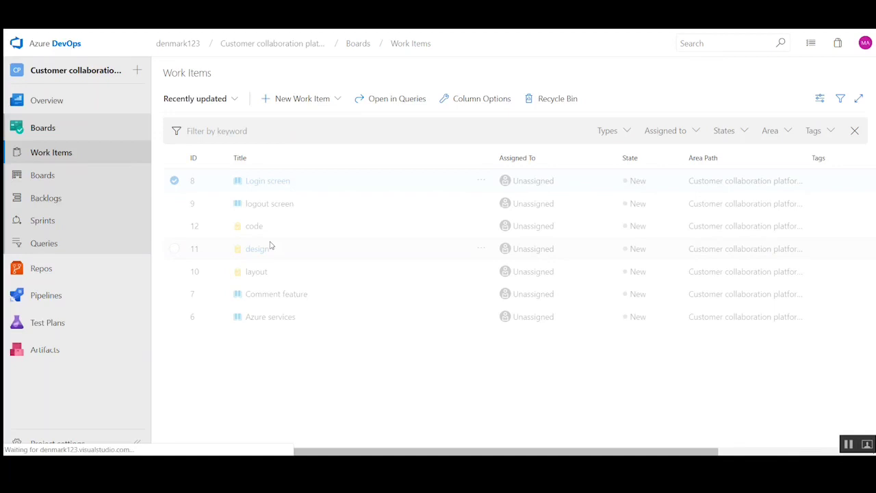
- Set the Comment feature's start date to 2/6/2019 and target date to 3/21/2019, and save
click(296, 297)
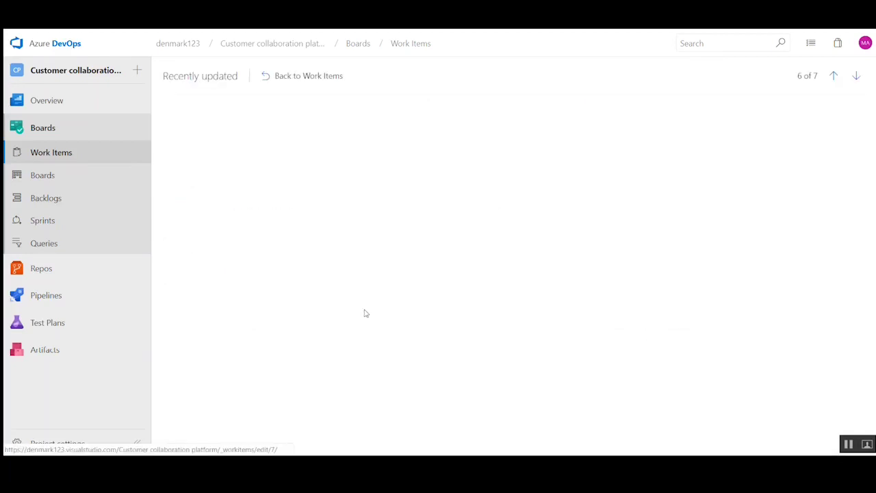
click(681, 316)
click(638, 359)
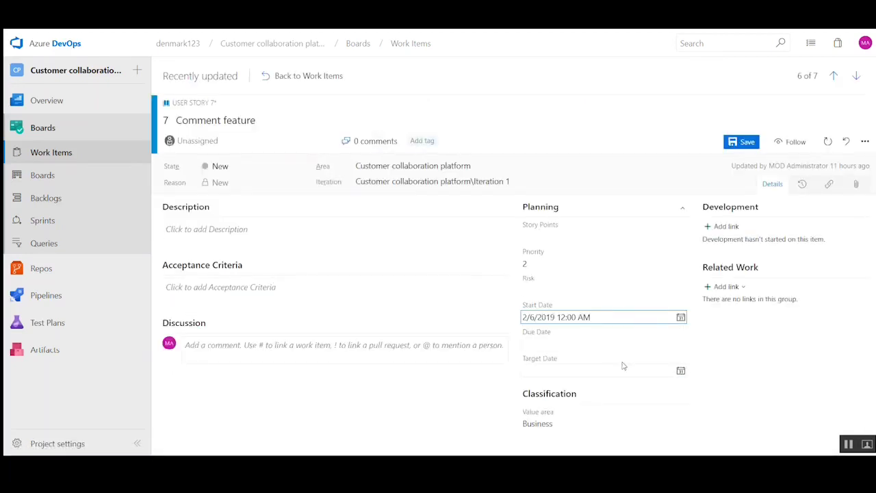
click(681, 371)
click(652, 328)
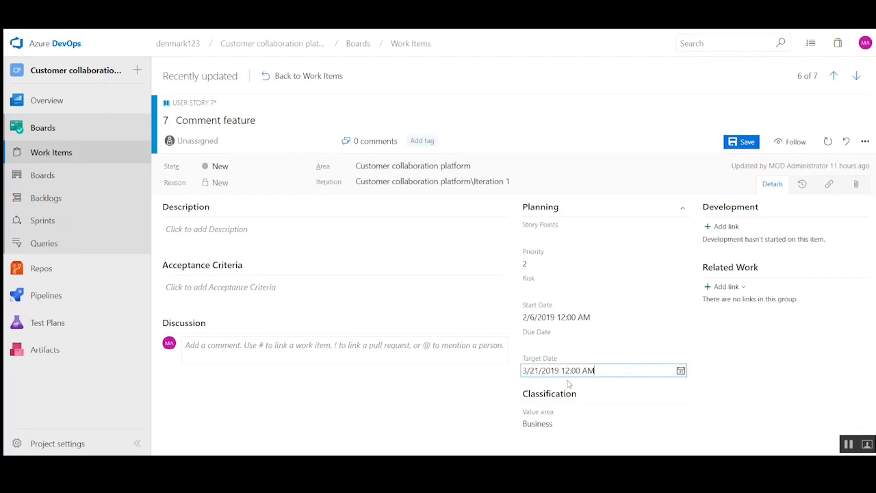
click(733, 147)
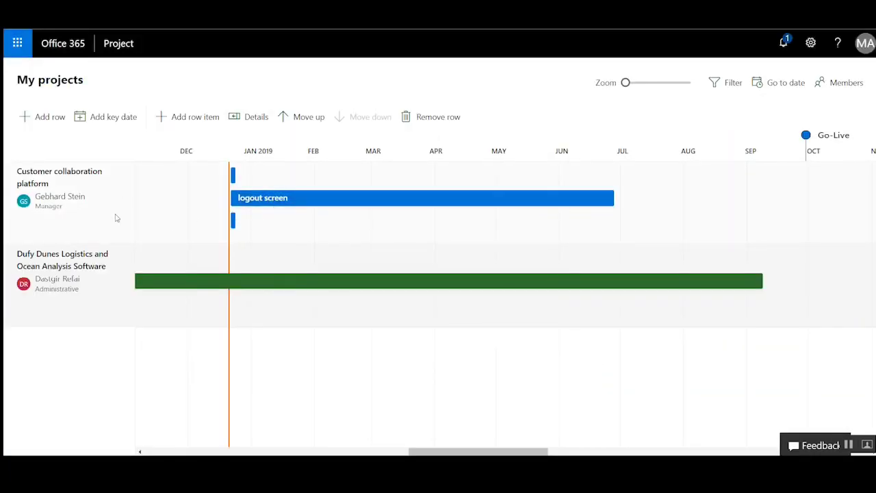
- Update the Customer collaboration platform row from its connected project, then show the Dufy Dunes row's details
click(116, 218)
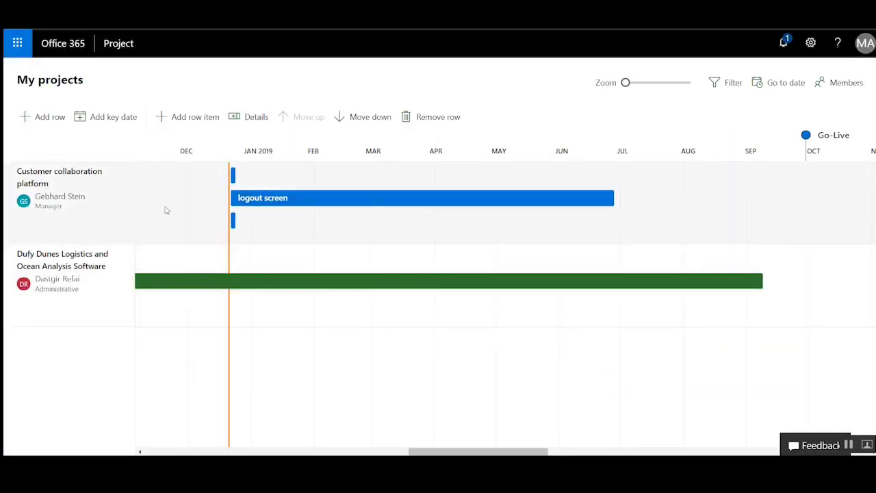
click(85, 179)
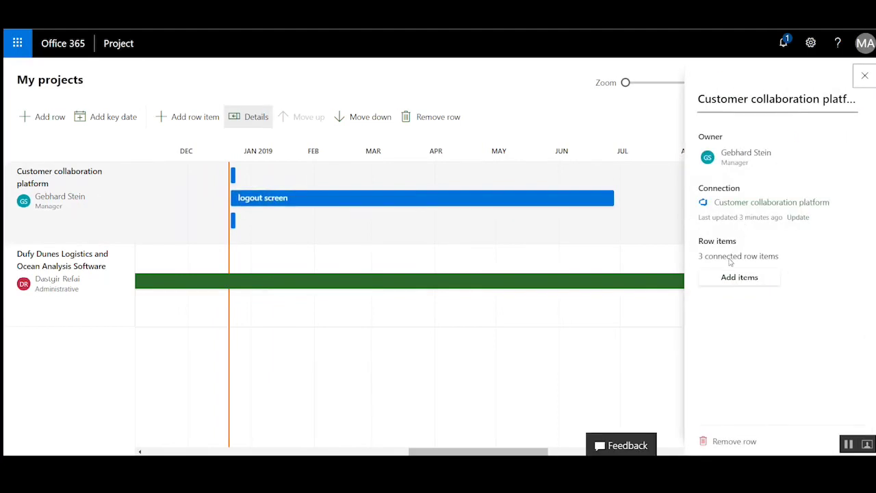
click(799, 217)
click(865, 78)
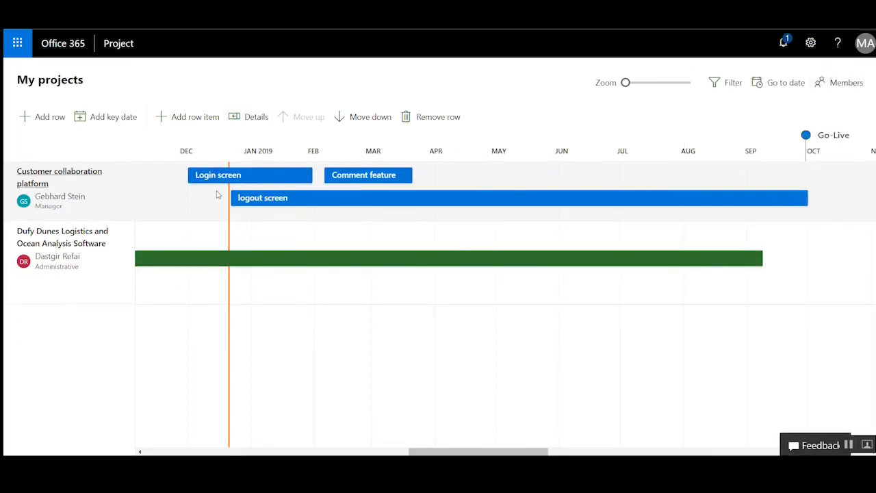
click(128, 278)
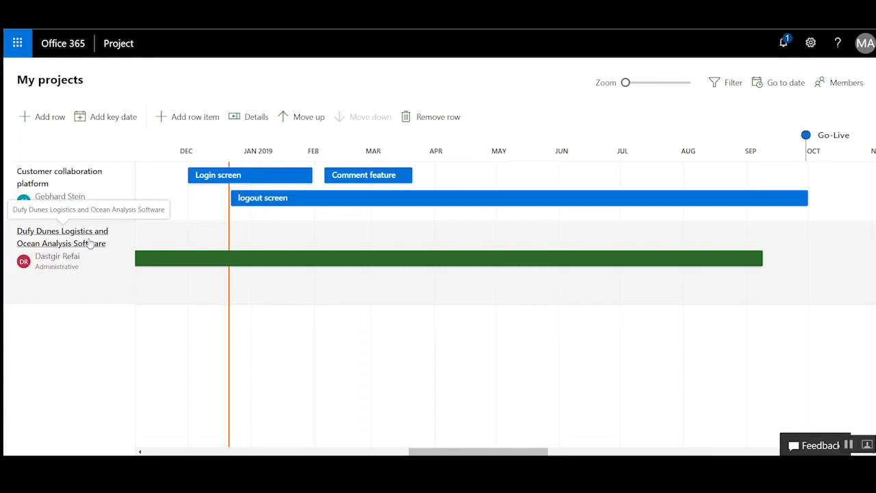
click(91, 244)
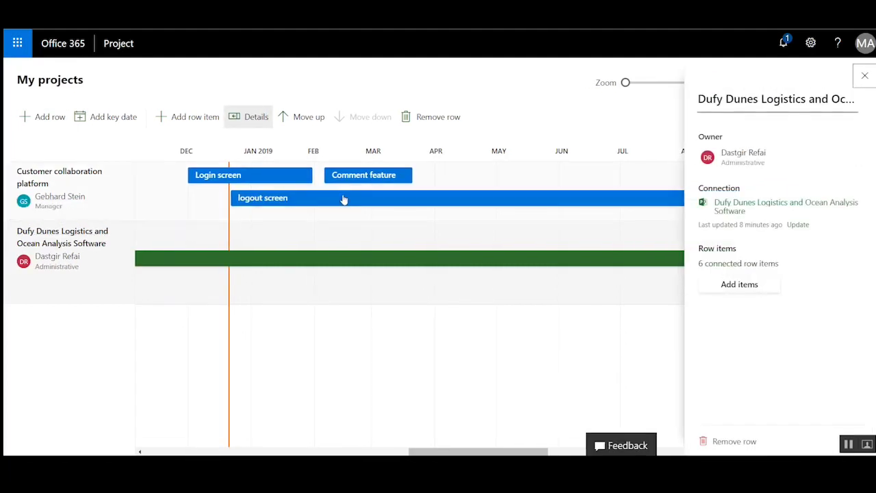
- In the Dufy Dunes schedule, give Development tasks 28 and 29 durations of 30 and 40 days
click(772, 207)
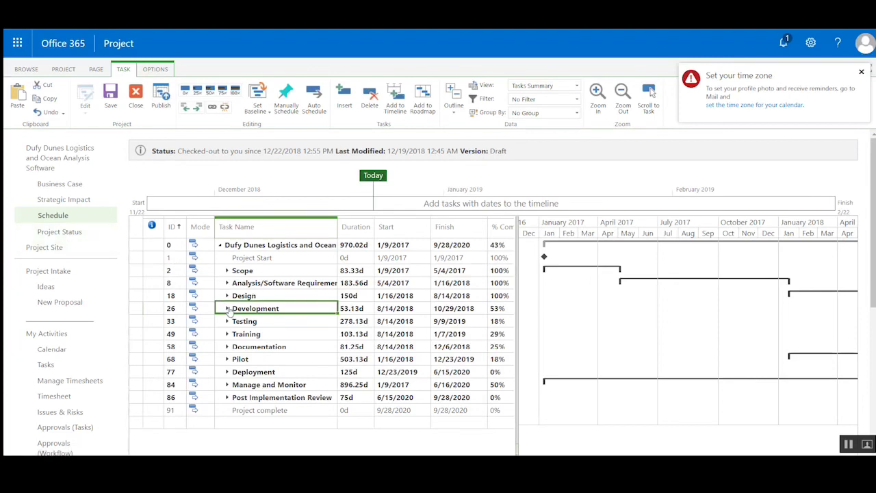
click(312, 258)
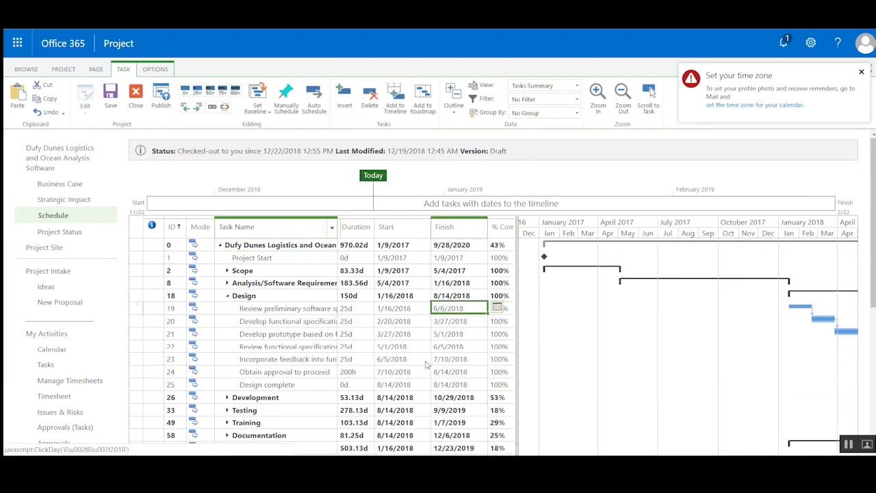
text(30)
text(30d)
key(Return)
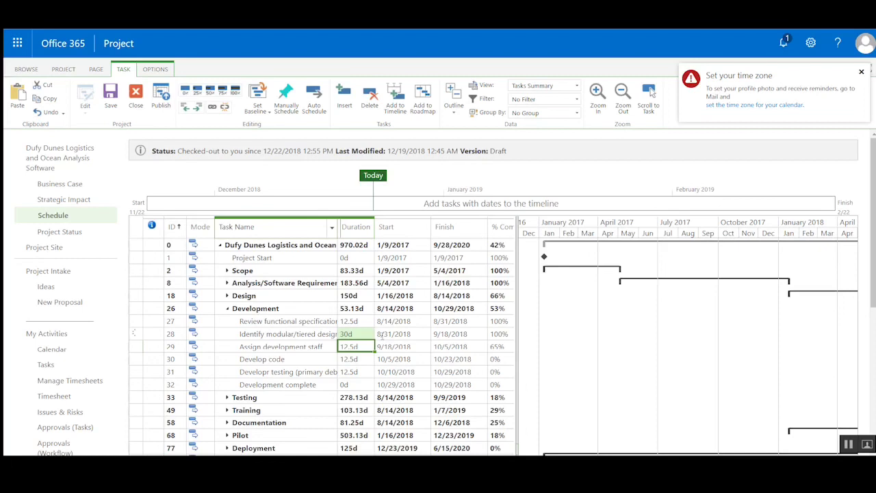
text(40)
key(Return)
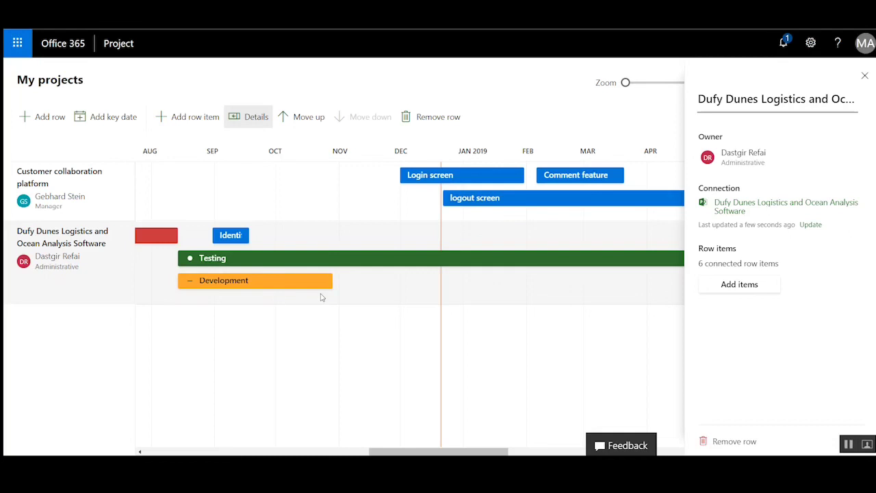
- Close the Dufy Dunes details, review the resynced Development phase dates, and bring up the Members options
click(861, 79)
click(206, 286)
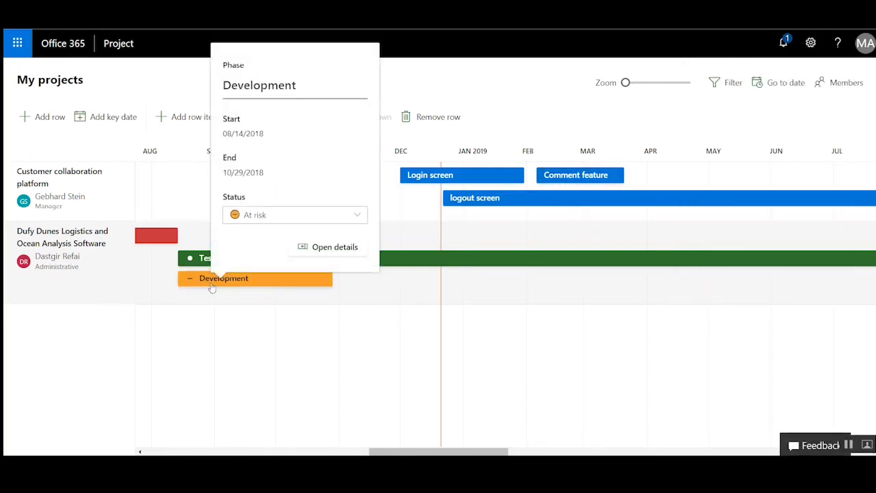
click(118, 207)
click(120, 286)
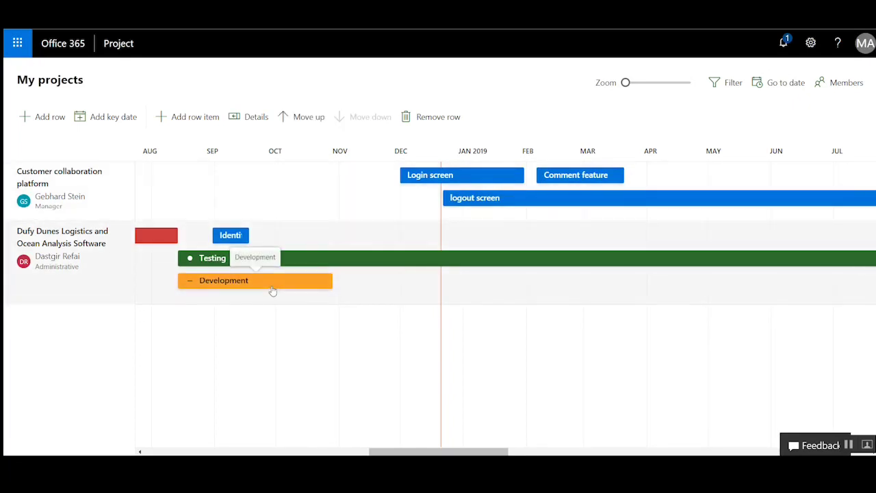
scroll(375, 441, left, 3)
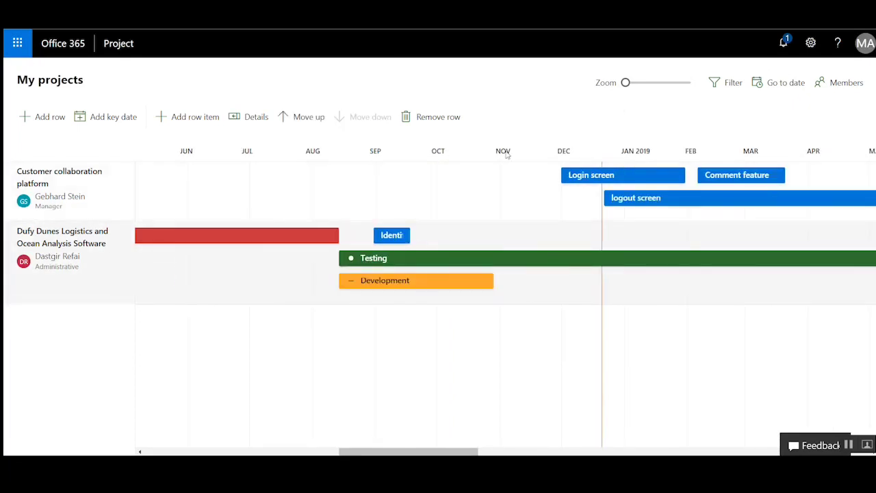
click(842, 83)
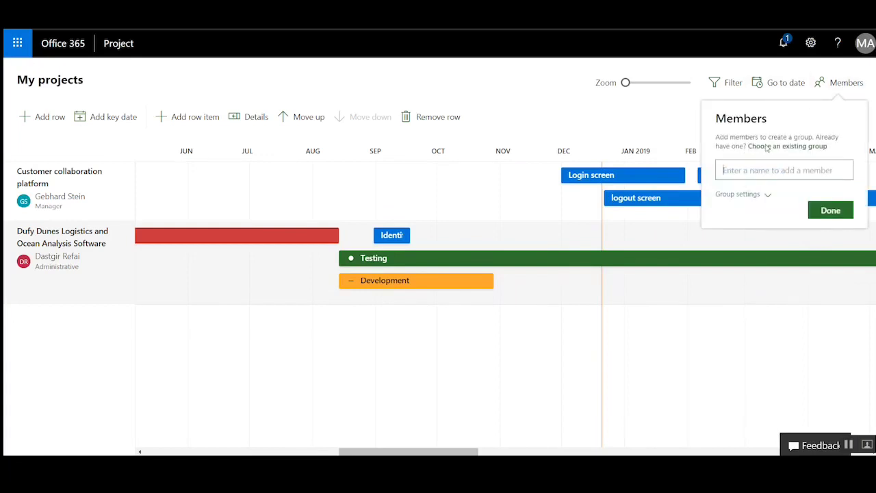
- Set the My projects group's privacy to Public in Group settings
click(748, 196)
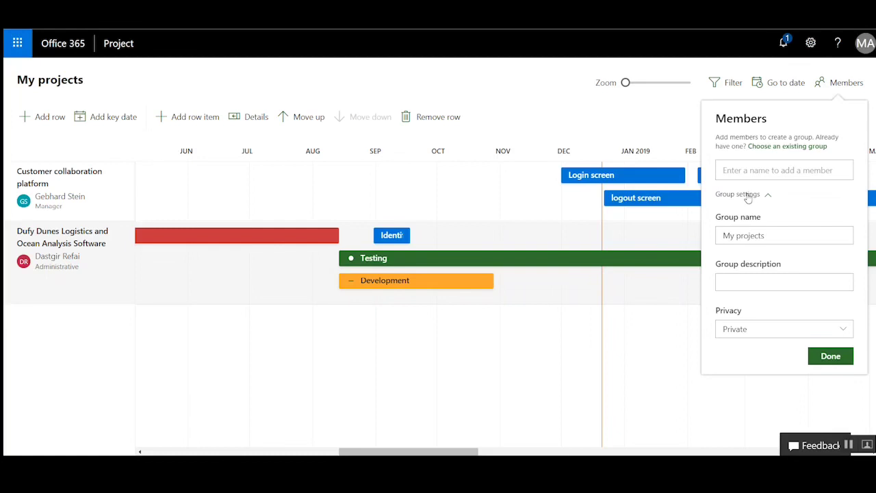
click(741, 283)
click(751, 333)
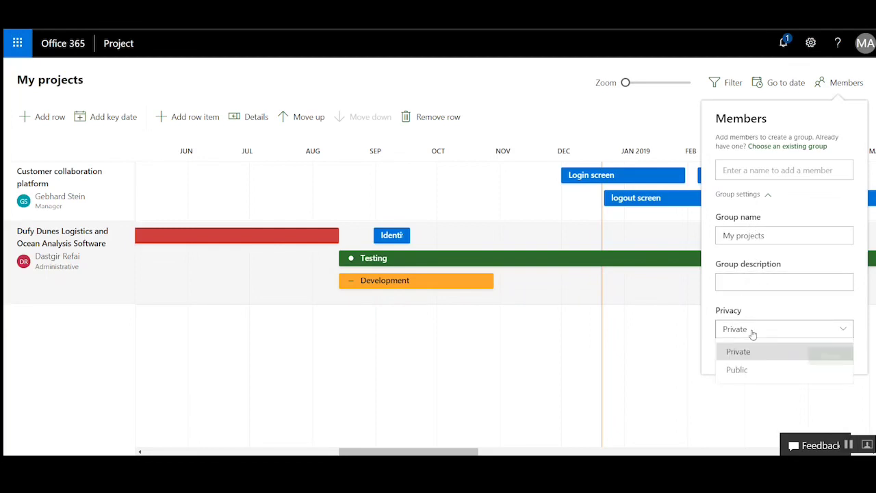
click(738, 370)
click(748, 330)
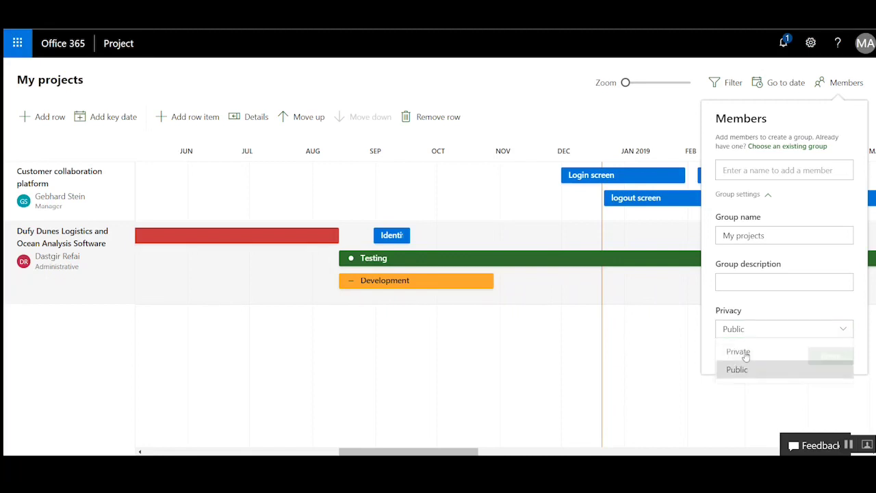
click(758, 317)
- Add three suggested people as roadmap members and finish sharing
click(765, 171)
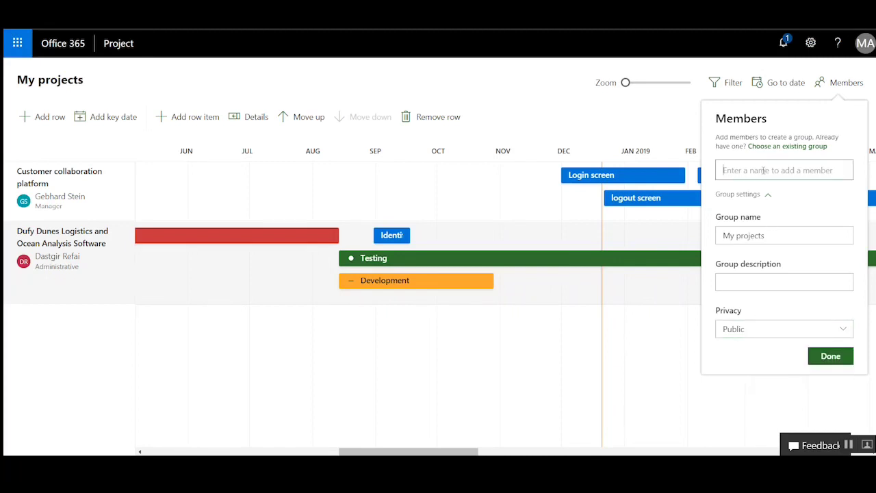
text(d)
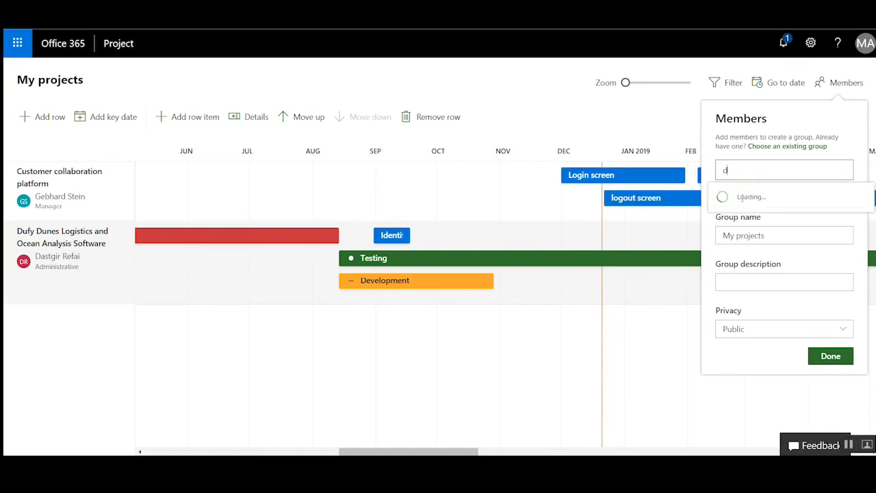
click(749, 202)
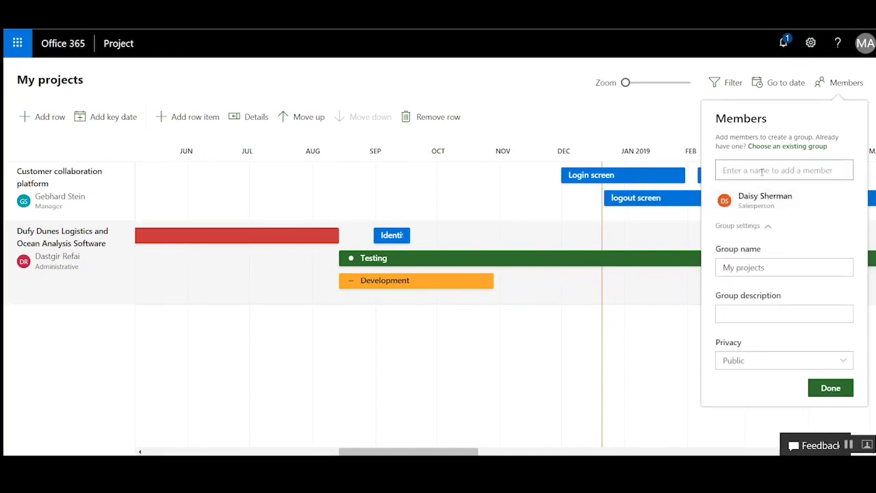
text(ge)
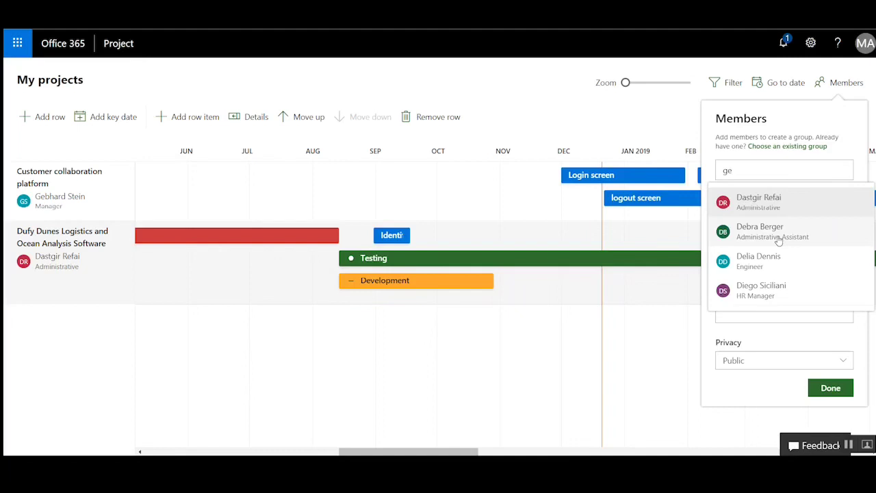
key(Return)
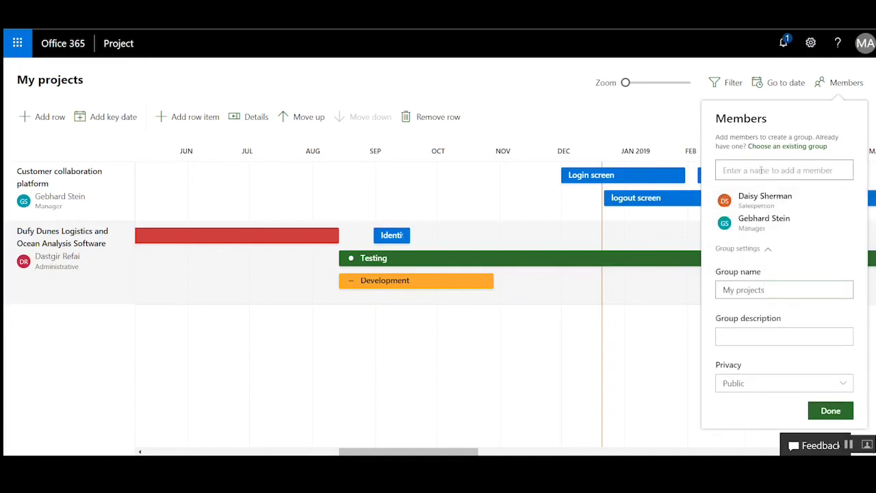
text(Gerhart Moller)
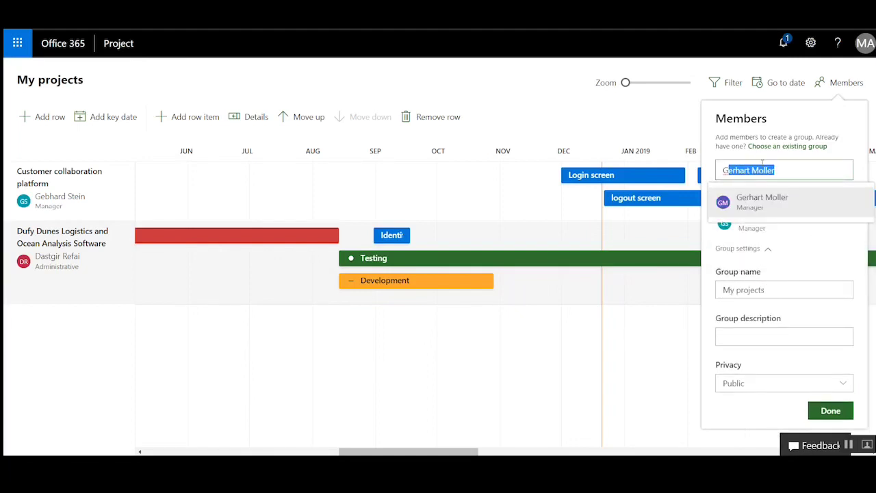
click(762, 196)
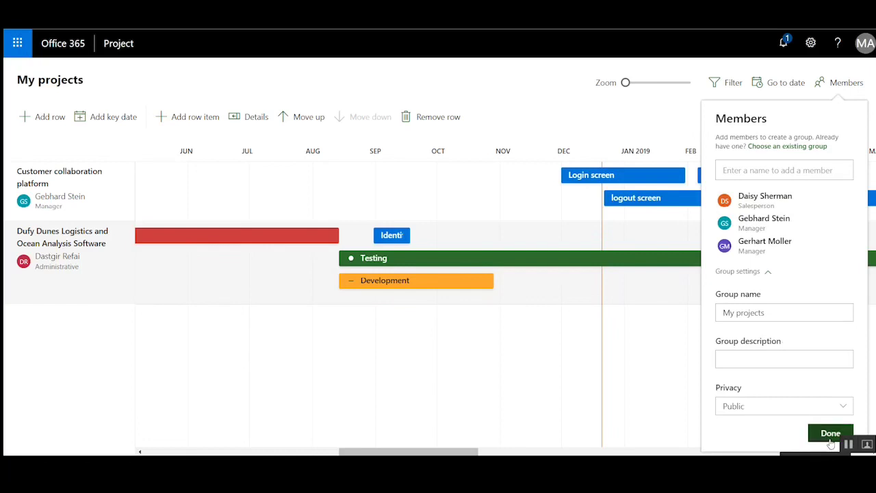
click(814, 415)
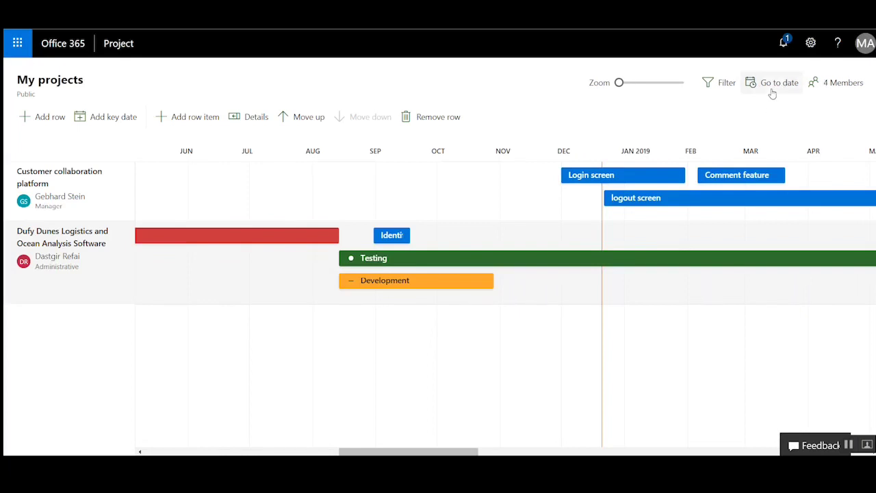
- Jump the timeline to November 2018 and move the Dufy Dunes row above Customer collaboration platform
click(773, 93)
click(851, 120)
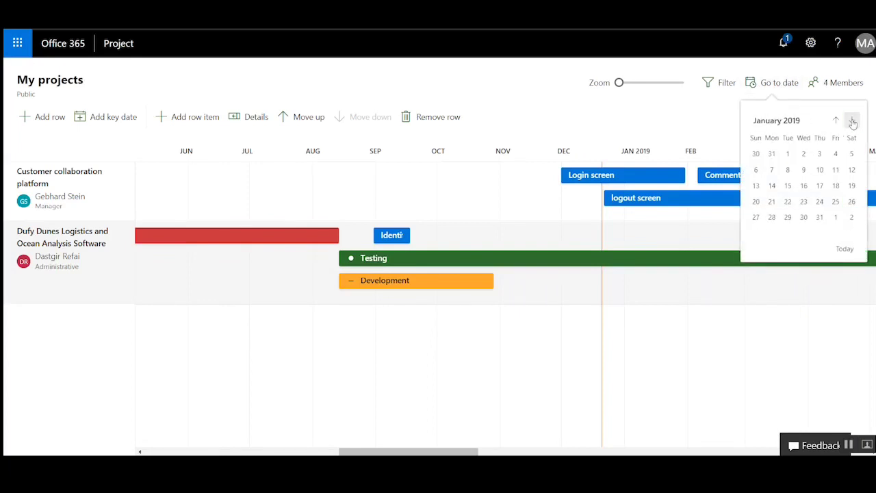
click(788, 189)
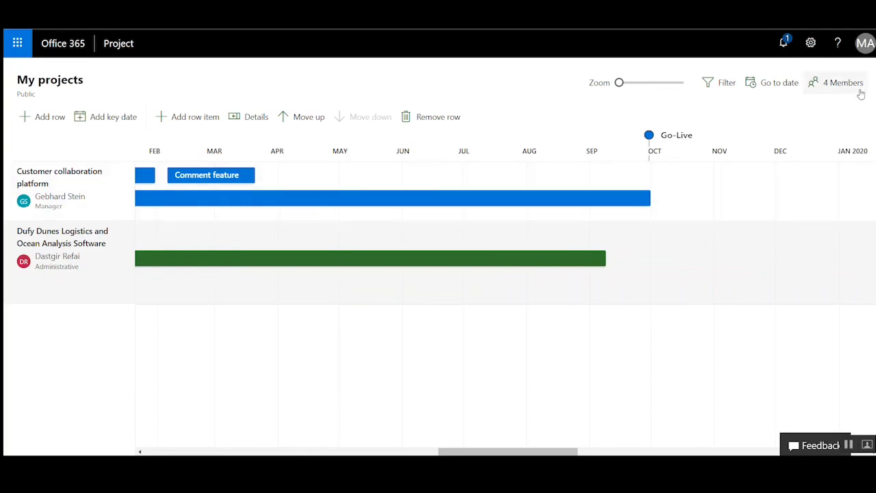
click(781, 84)
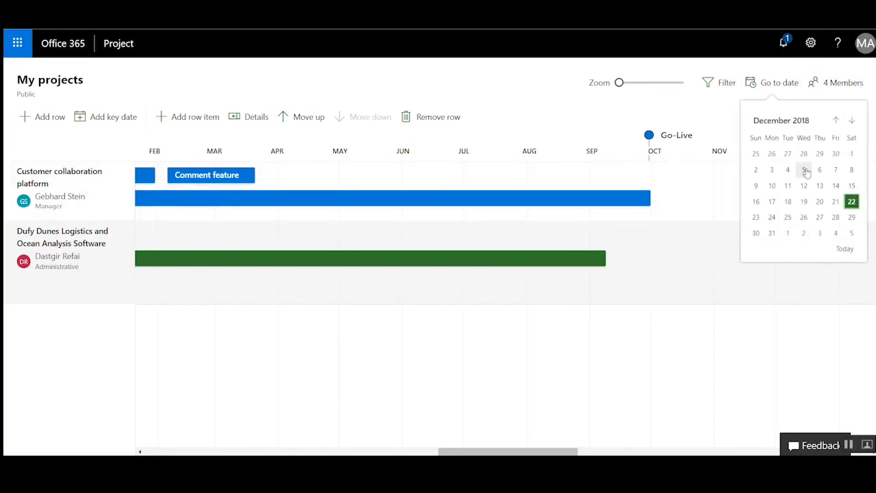
click(756, 153)
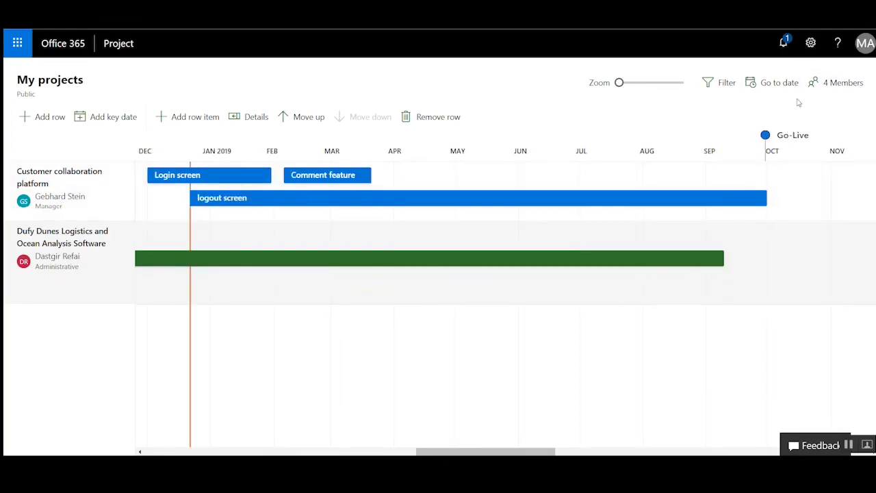
click(818, 83)
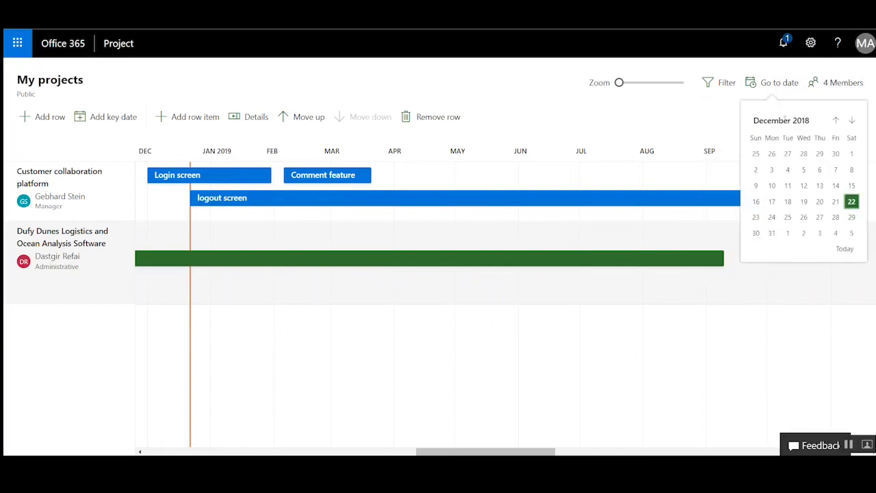
click(836, 121)
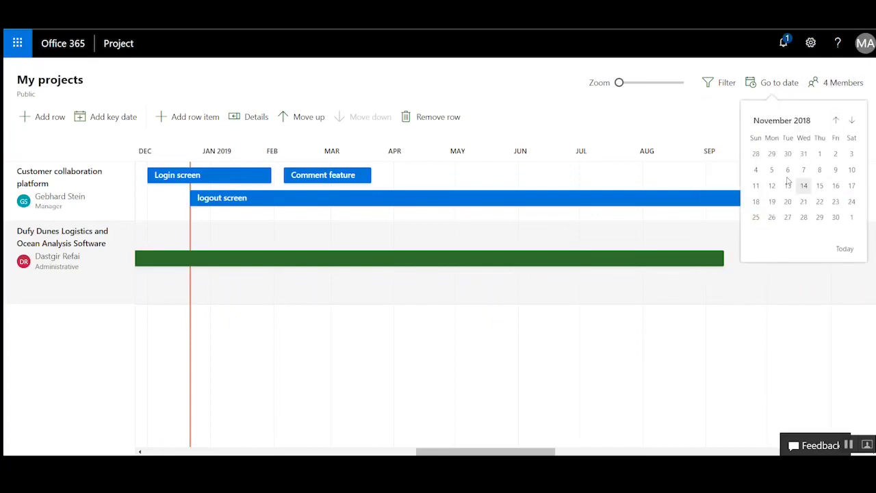
click(756, 154)
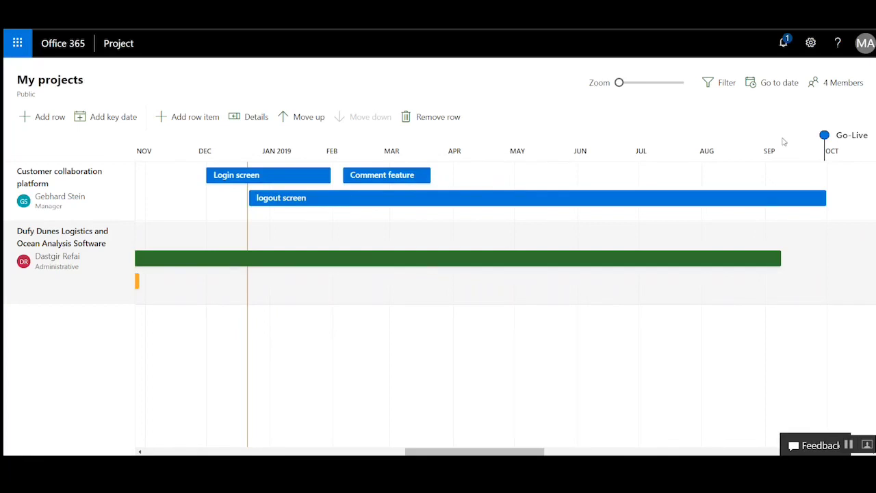
mouse_move(422, 452)
mouse_down()
mouse_move(162, 454)
mouse_move(449, 446)
mouse_up()
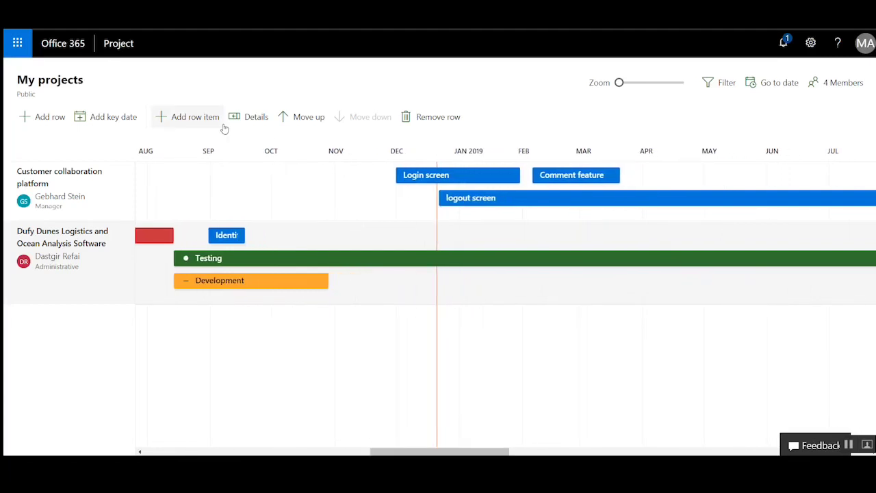
click(304, 117)
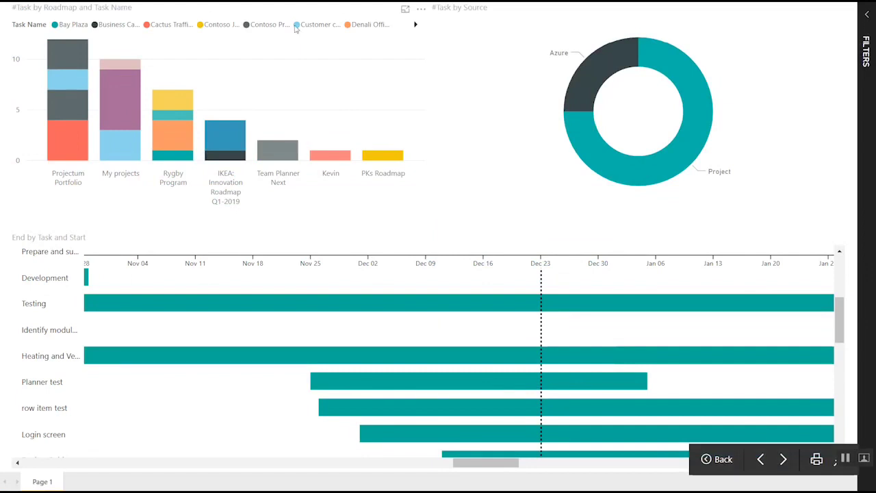
- Cross-filter the Power BI report by several roadmaps and sources, then clear it to show all tasks
click(297, 25)
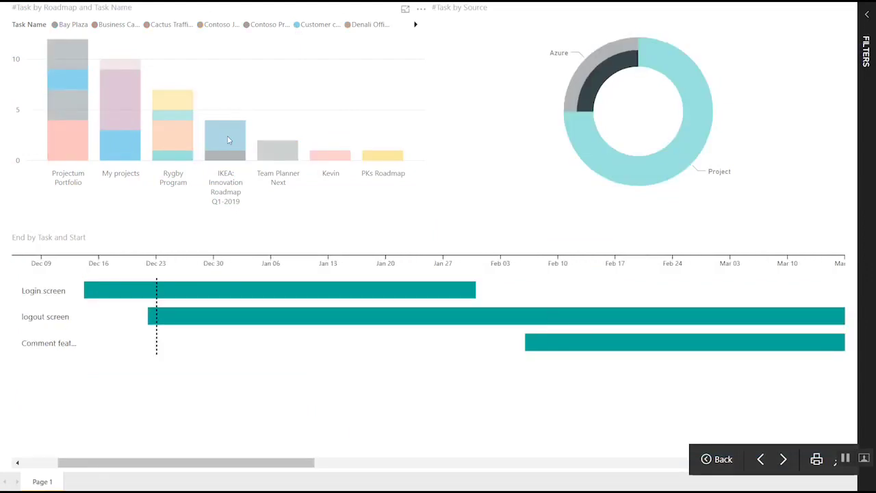
mouse_move(585, 82)
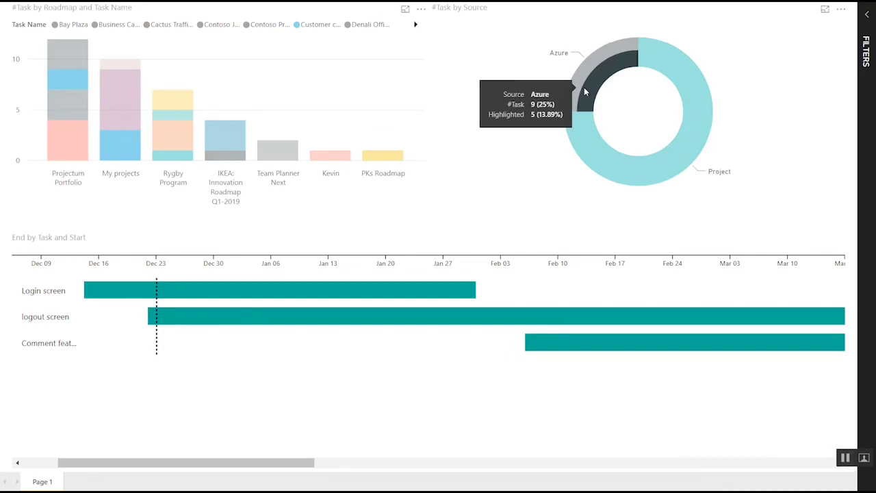
click(396, 158)
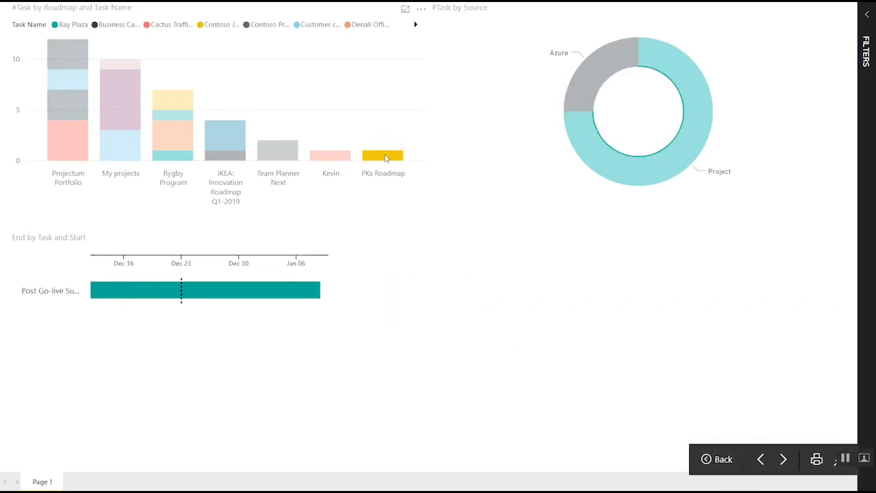
click(345, 157)
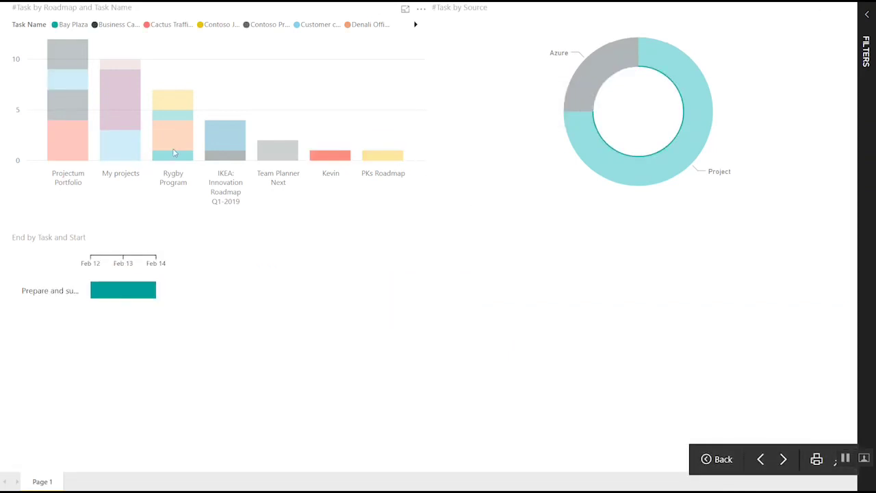
click(174, 143)
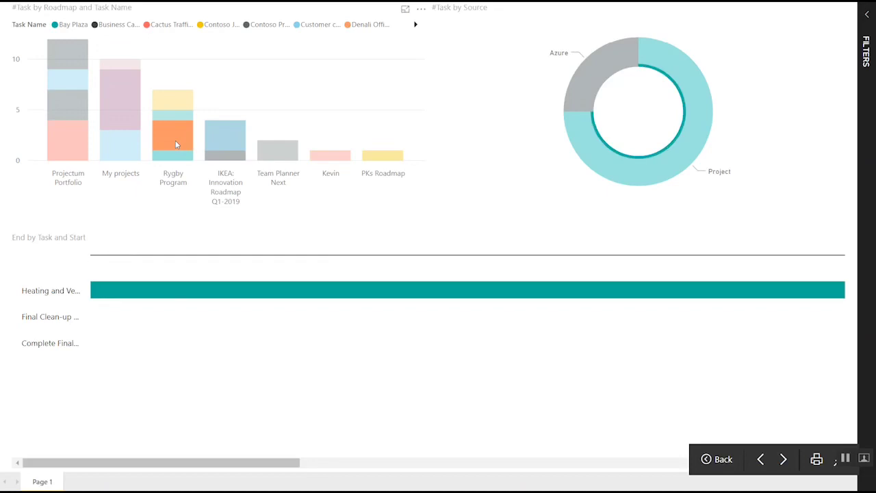
click(127, 145)
click(128, 145)
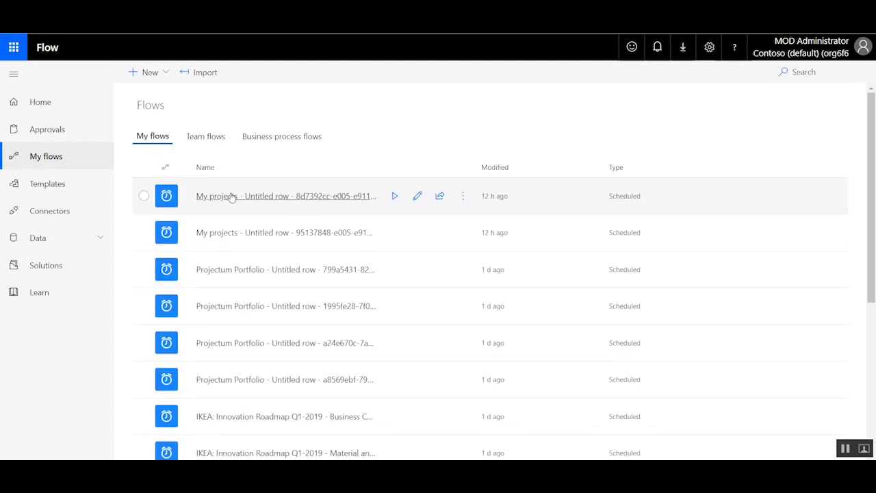
- Open the first My projects sync flow in the Flow designer
click(228, 196)
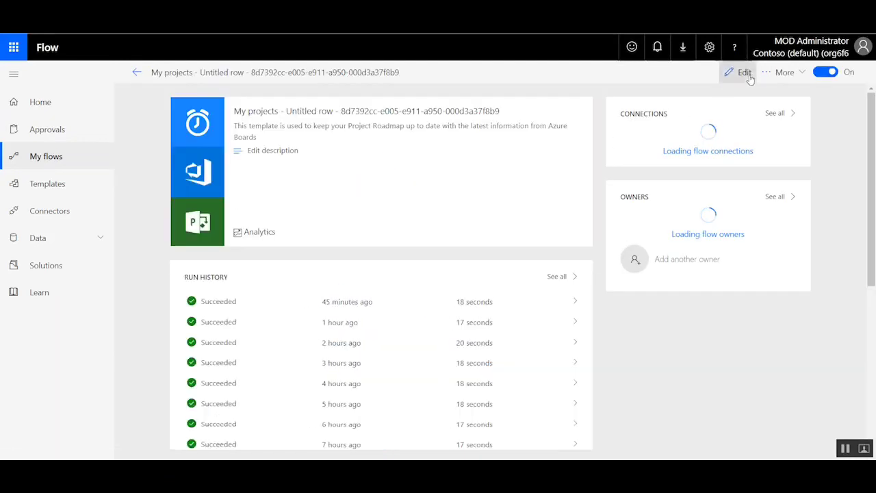
click(738, 73)
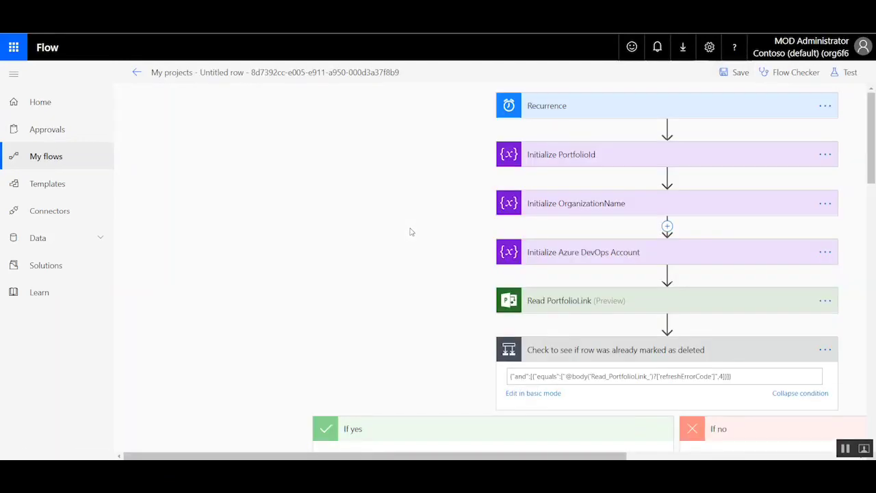
scroll(452, 295, down, 4)
scroll(450, 287, down, 4)
- Collapse the Any items condition in the sync flow canvas
scroll(450, 285, down, 6)
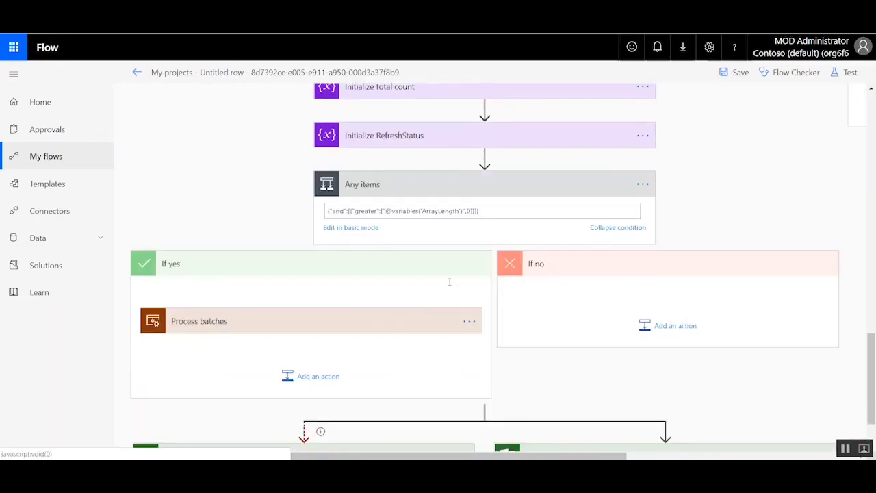
scroll(343, 279, down, 1)
scroll(260, 309, up, 1)
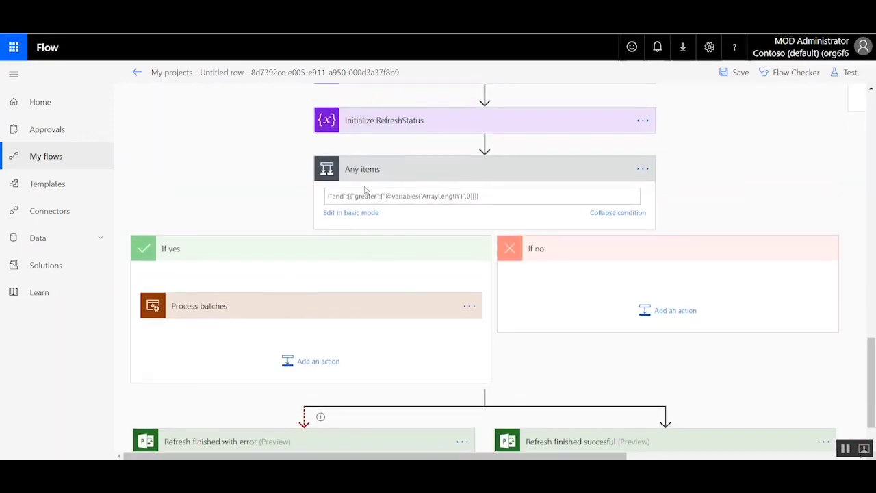
scroll(378, 173, up, 2)
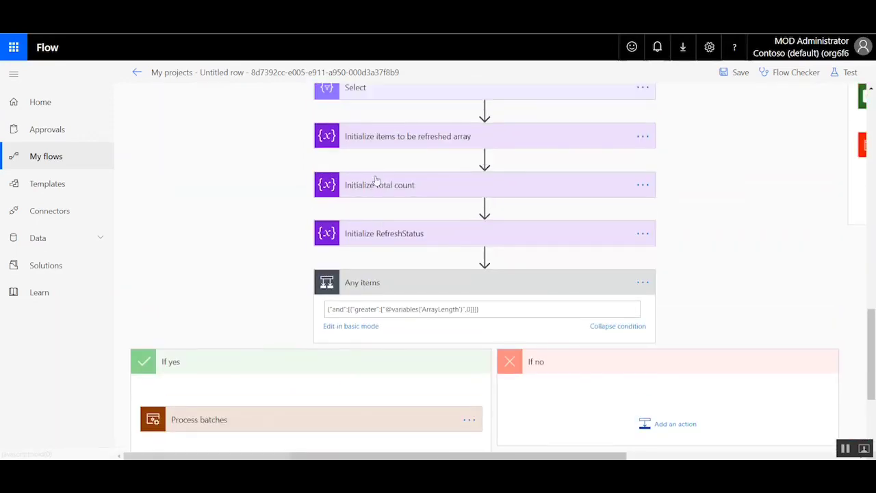
click(372, 285)
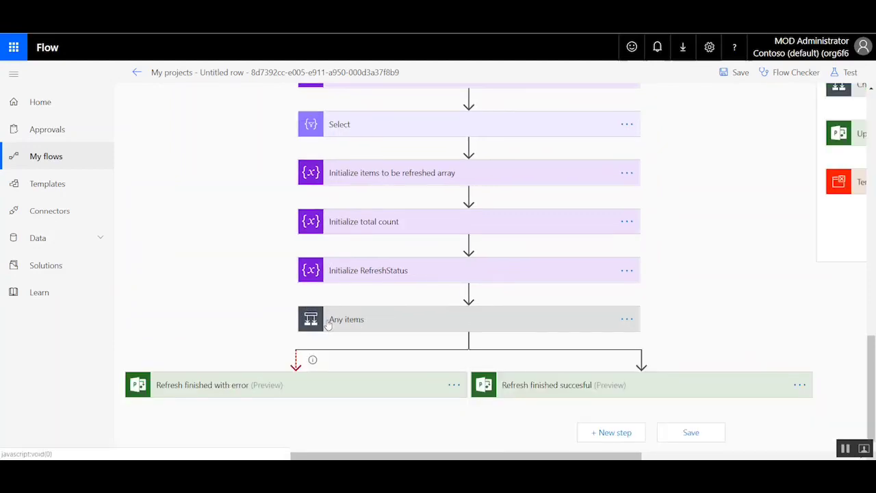
scroll(328, 325, up, 6)
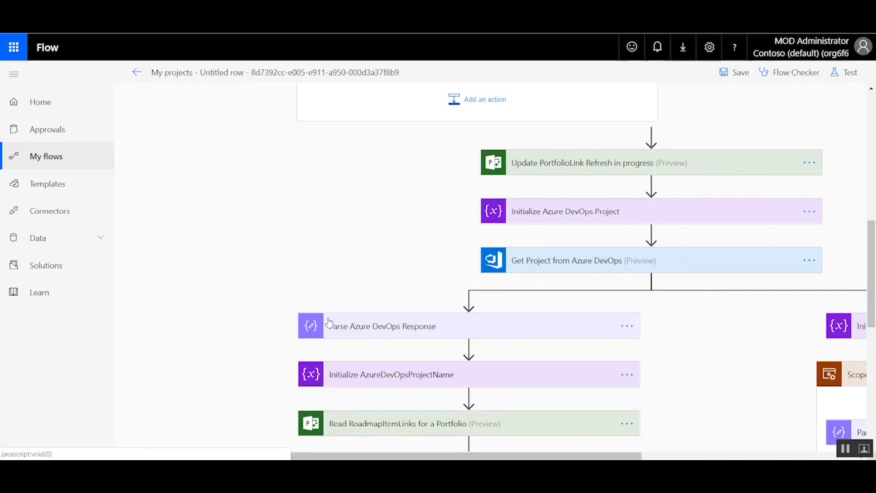
scroll(430, 335, down, 4)
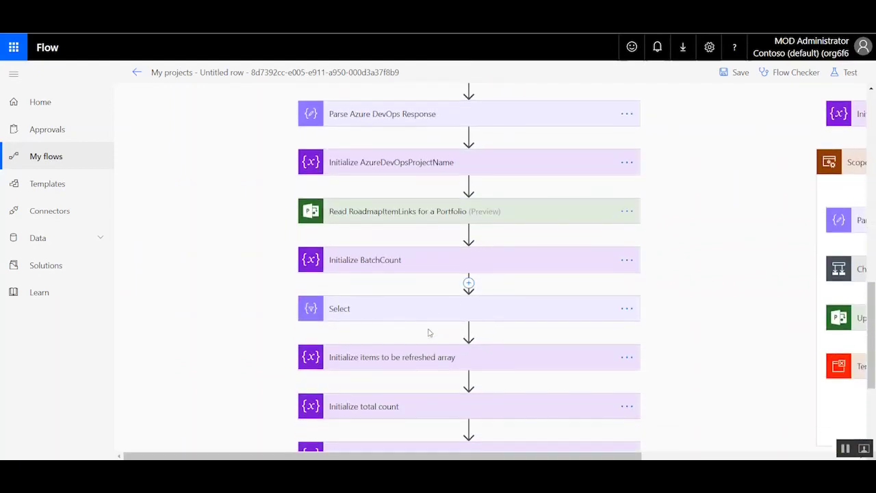
- Expand Read RoadmapItemLinks, the Any items condition, Process batches scope and Do until loop
click(404, 145)
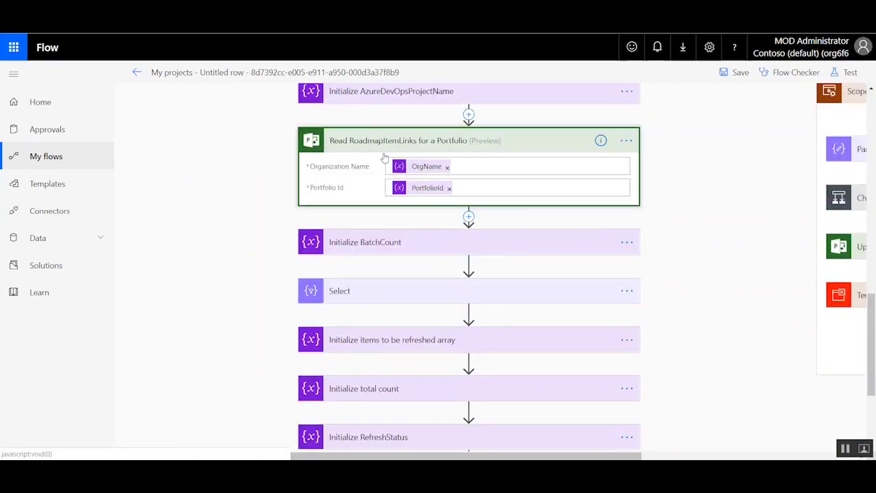
scroll(350, 250, down, 3)
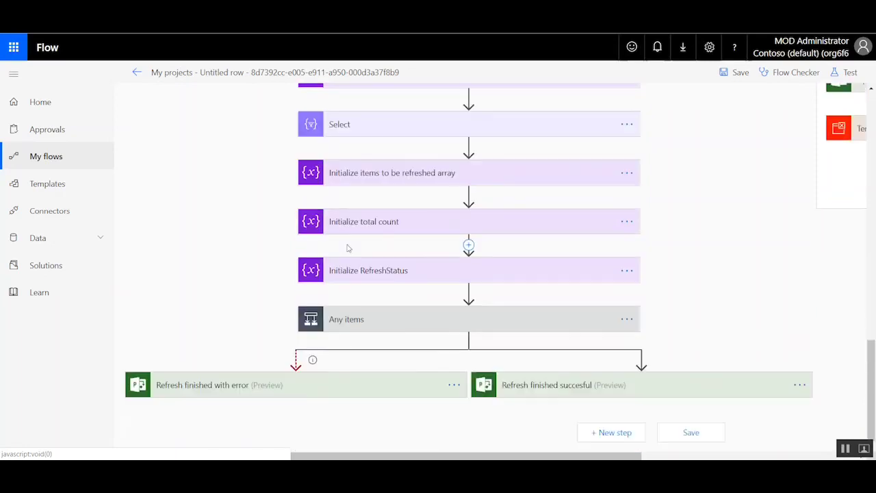
click(360, 319)
scroll(303, 373, down, 2)
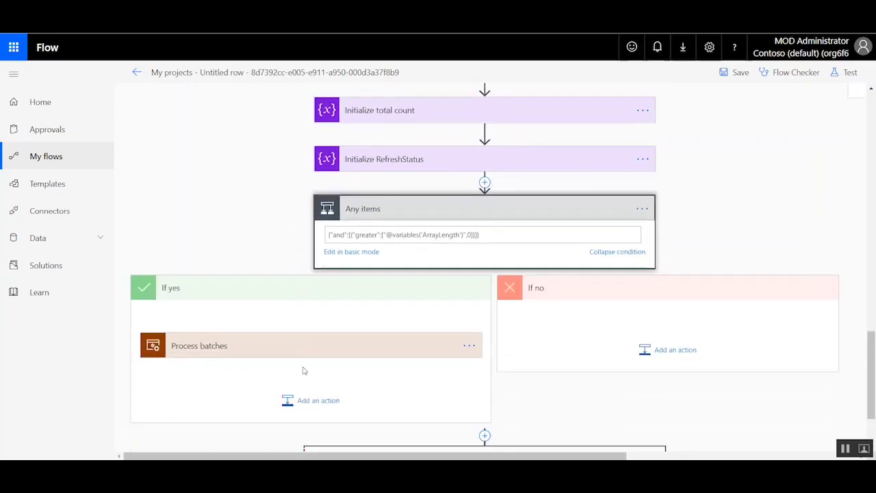
click(295, 328)
scroll(323, 360, down, 1)
scroll(303, 352, down, 2)
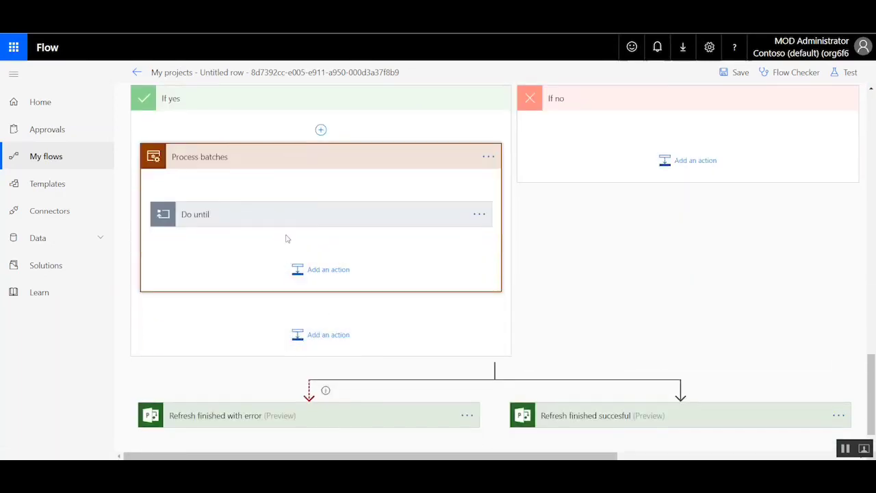
click(288, 215)
scroll(275, 328, down, 1)
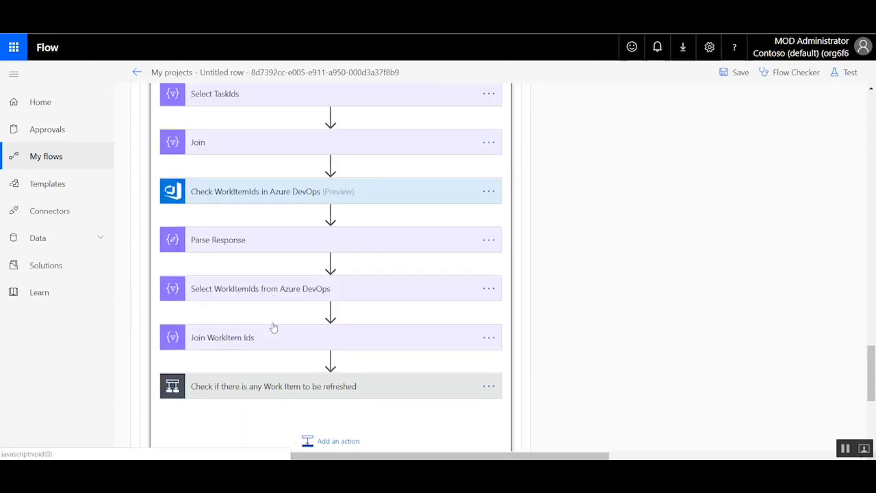
scroll(314, 313, down, 1)
- Expand the work-item refresh check, For each item in batch loop, and Azure DevOps task check
click(319, 308)
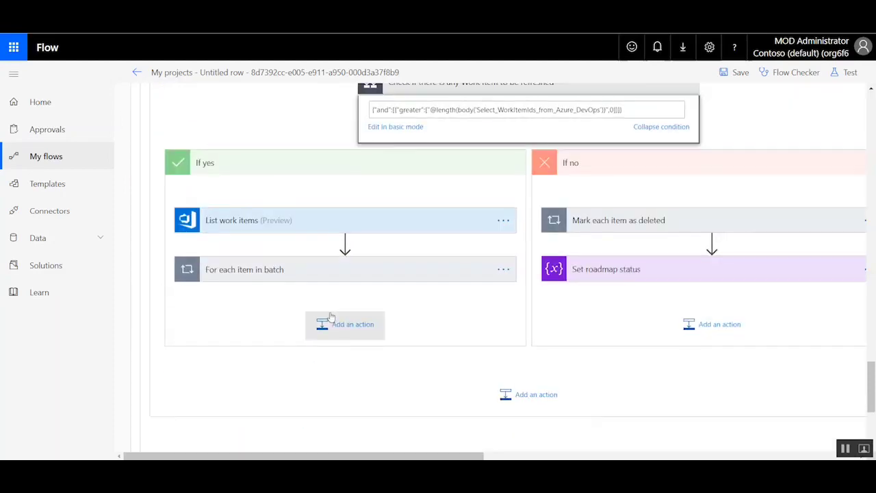
click(286, 269)
scroll(316, 318, down, 2)
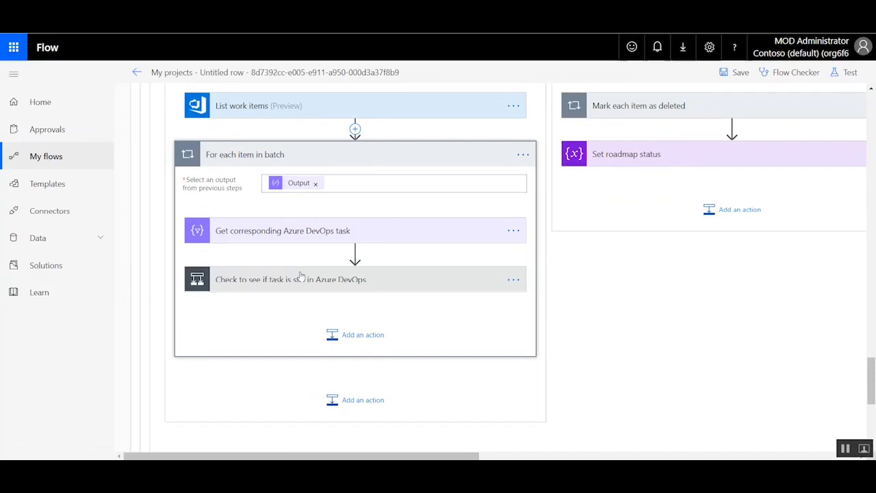
click(299, 276)
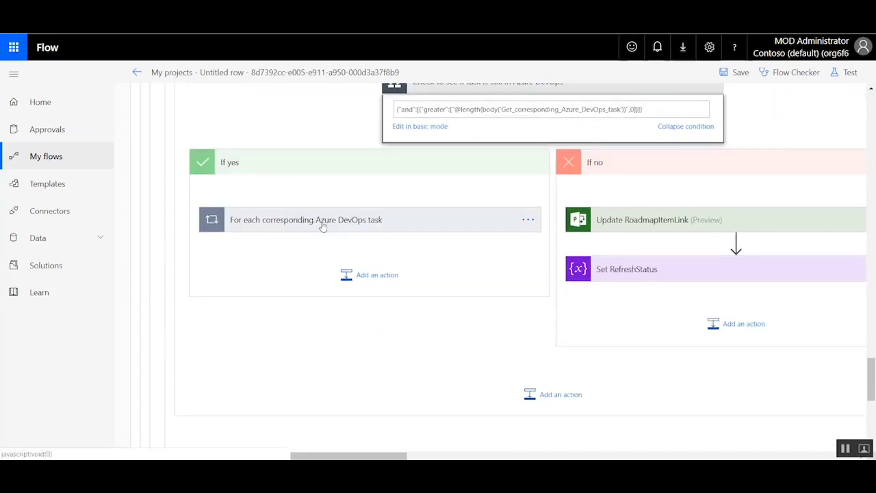
scroll(302, 258, up, 3)
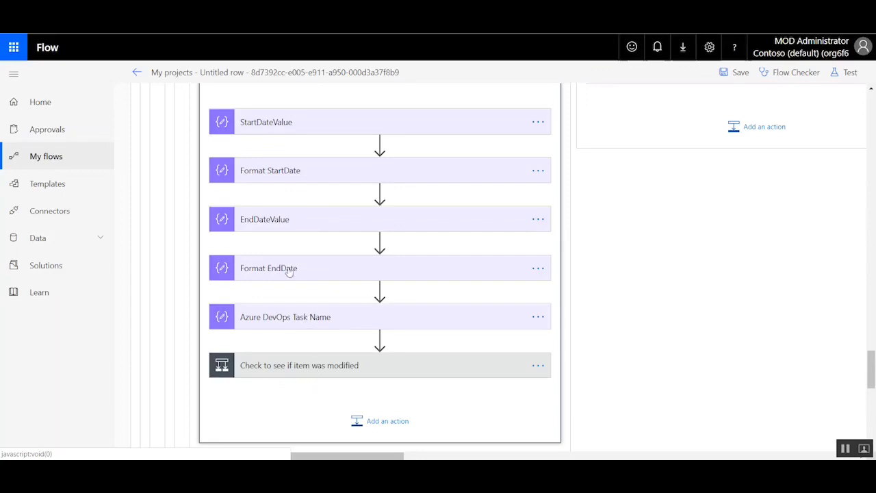
- Expand the item-modified condition and open the EndDateValue step's coalesce expression input
click(321, 375)
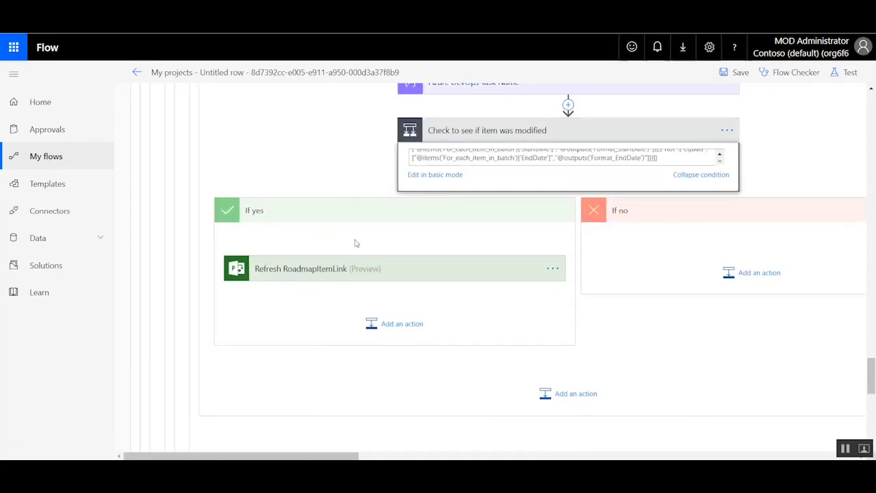
scroll(354, 243, up, 3)
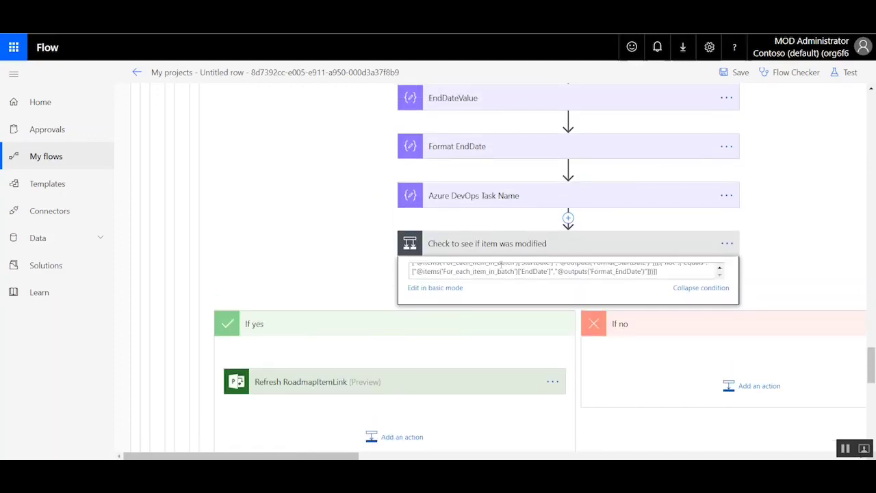
scroll(501, 264, up, 2)
scroll(414, 234, up, 6)
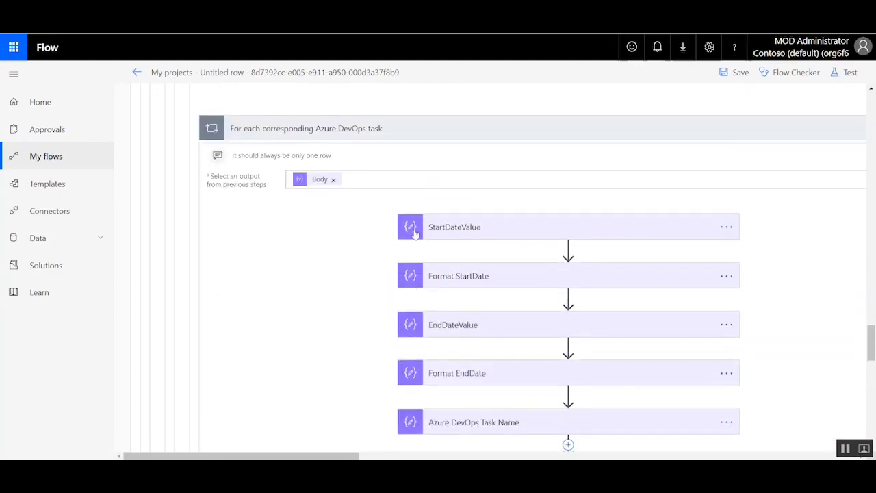
click(453, 327)
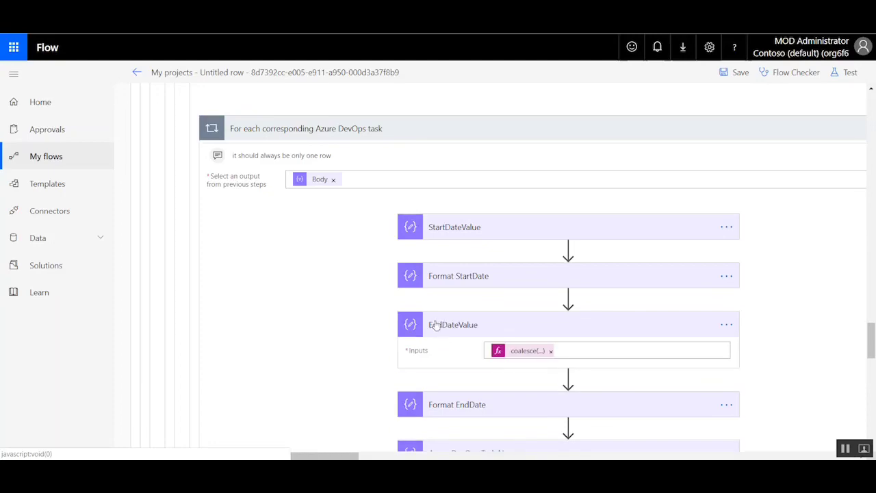
click(582, 351)
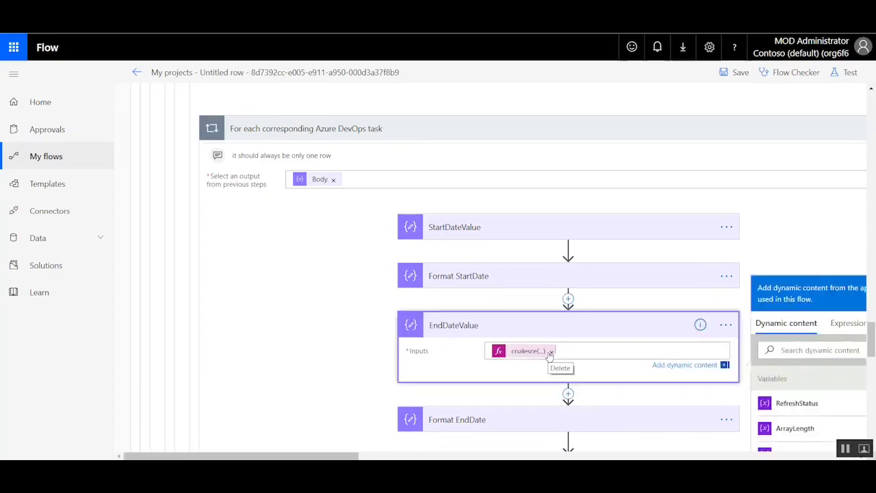